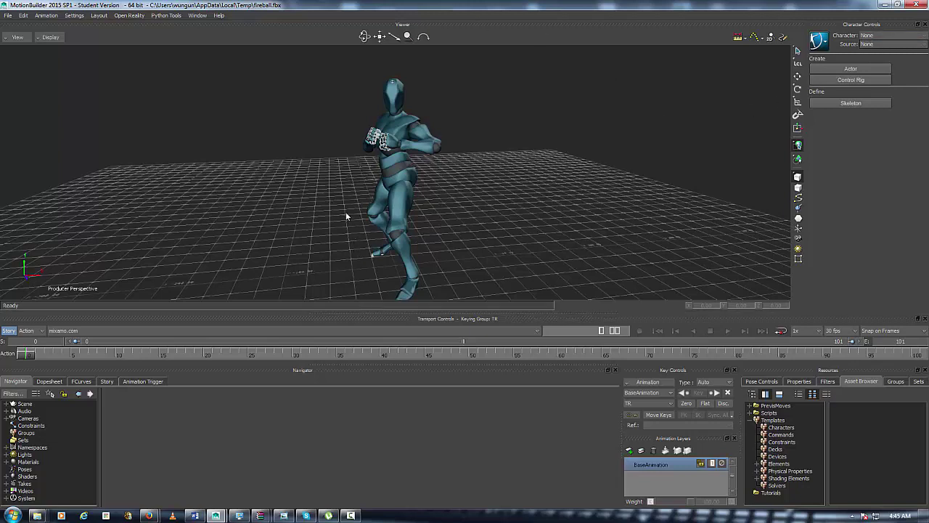
Examine the animated character from several angles and scrub through the mixamo.com take
{"action": "left_click_drag", "start_coordinate": [366, 38], "coordinate": [441, 39]}
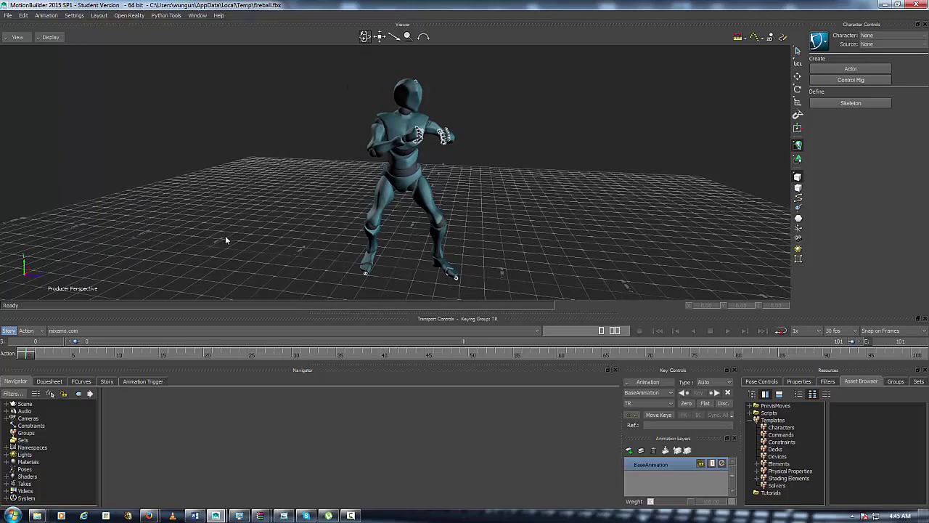
{"action": "mouse_move", "coordinate": [367, 39]}
{"action": "left_mouse_down"}
{"action": "mouse_move", "coordinate": [272, 36]}
{"action": "mouse_move", "coordinate": [366, 22]}
{"action": "left_mouse_up"}
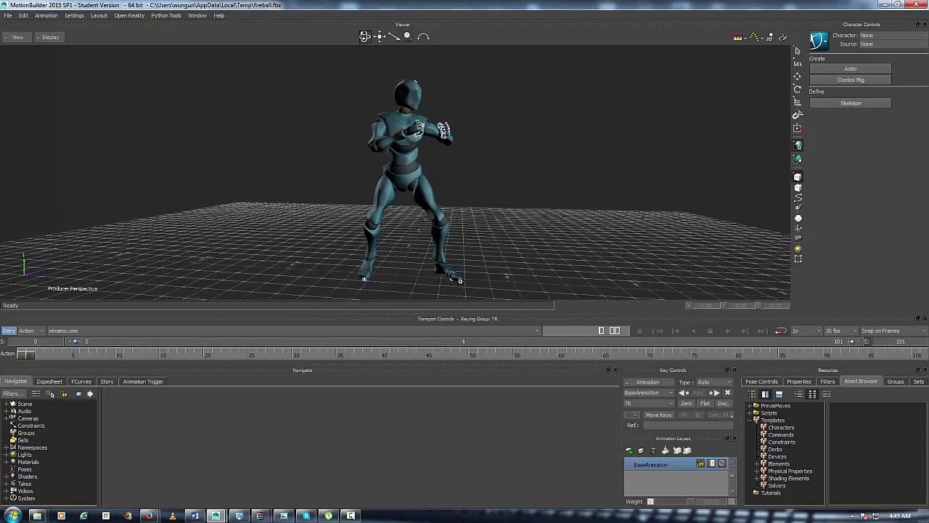
{"action": "left_click_drag", "start_coordinate": [367, 37], "coordinate": [314, 37]}
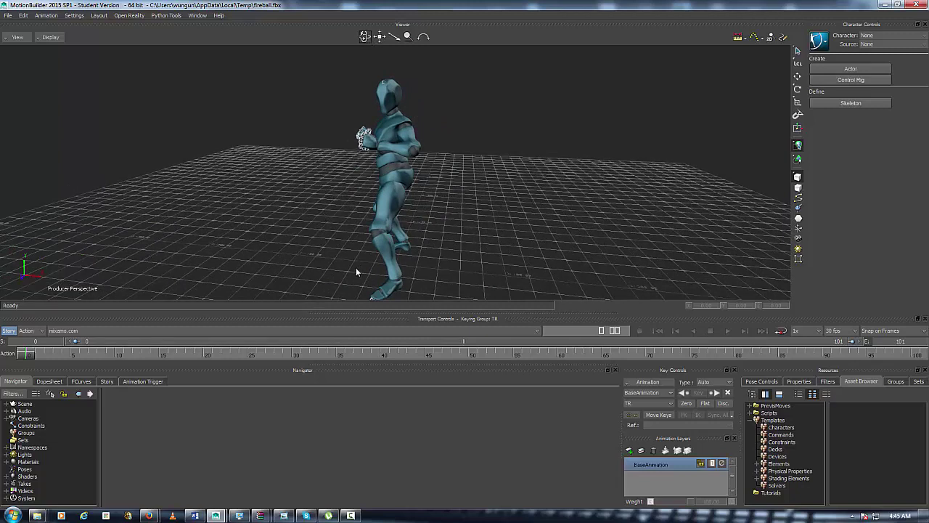
{"action": "left_click_drag", "start_coordinate": [366, 36], "coordinate": [338, 36]}
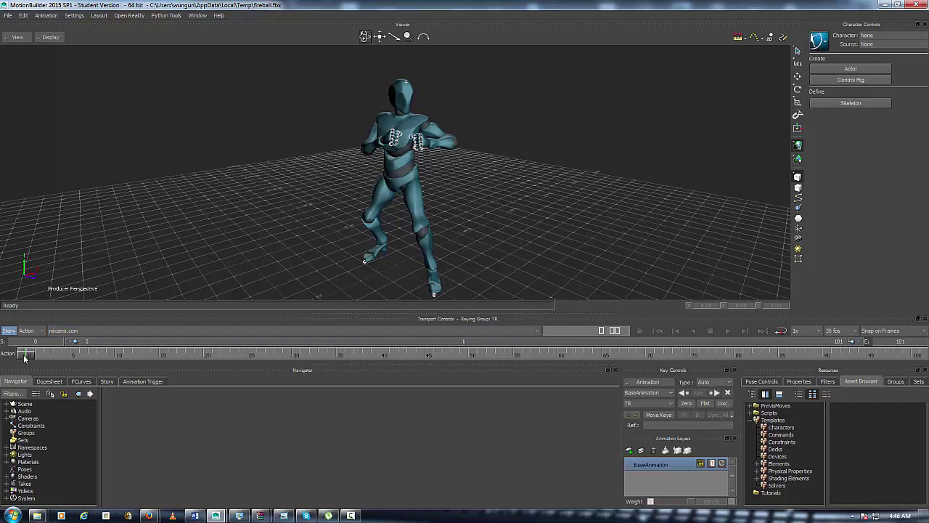
{"action": "left_click_drag", "start_coordinate": [28, 355], "coordinate": [8, 327]}
{"action": "left_click", "coordinate": [9, 331]}
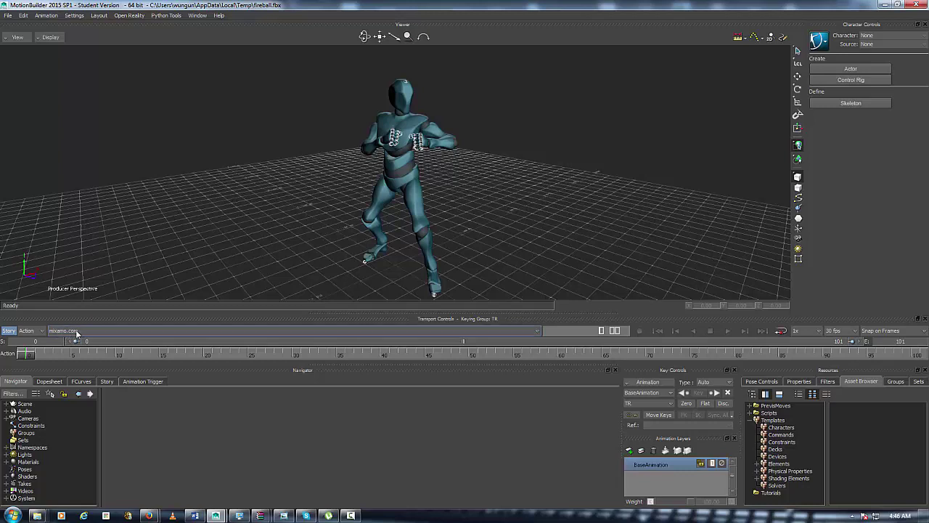
{"action": "left_click_drag", "start_coordinate": [30, 354], "coordinate": [585, 354]}
{"action": "left_click_drag", "start_coordinate": [496, 373], "coordinate": [2, 372]}
Switch the current take from mixamo.com to Take 001
{"action": "left_click", "coordinate": [74, 331]}
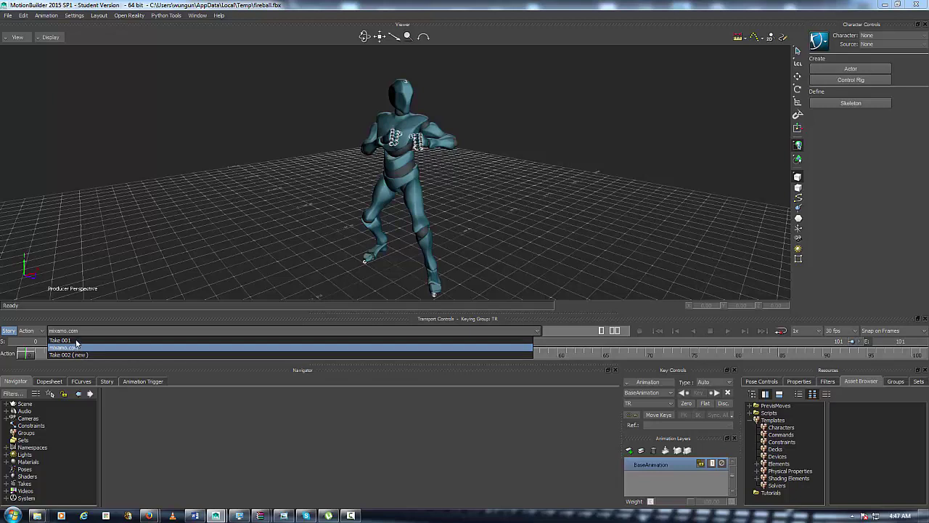
{"action": "left_click", "coordinate": [76, 341]}
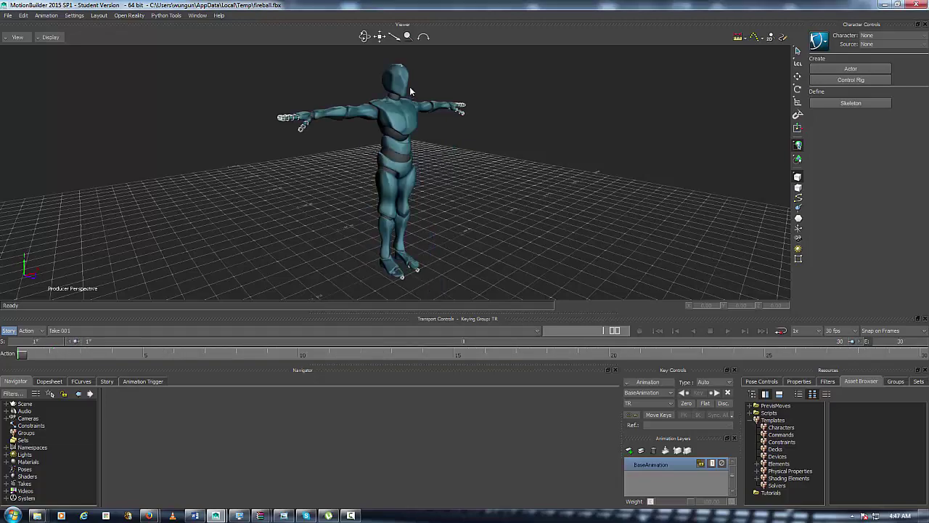
Examine the T-posed character from the front, side, back and below
{"action": "mouse_move", "coordinate": [365, 36]}
{"action": "left_mouse_down"}
{"action": "mouse_move", "coordinate": [318, 27]}
{"action": "mouse_move", "coordinate": [367, 24]}
{"action": "left_mouse_up"}
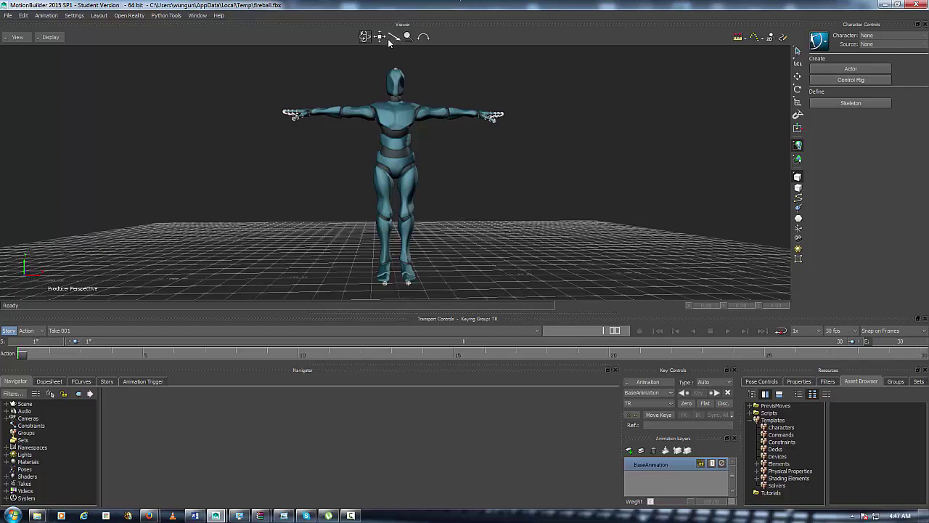
{"action": "left_click_drag", "start_coordinate": [366, 40], "coordinate": [363, 18]}
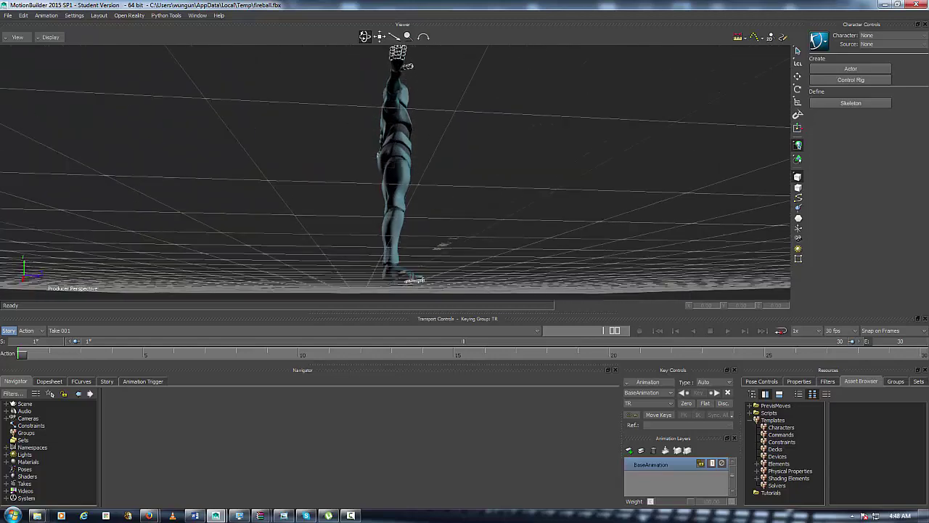
{"action": "left_click_drag", "start_coordinate": [76, 161], "coordinate": [121, 180]}
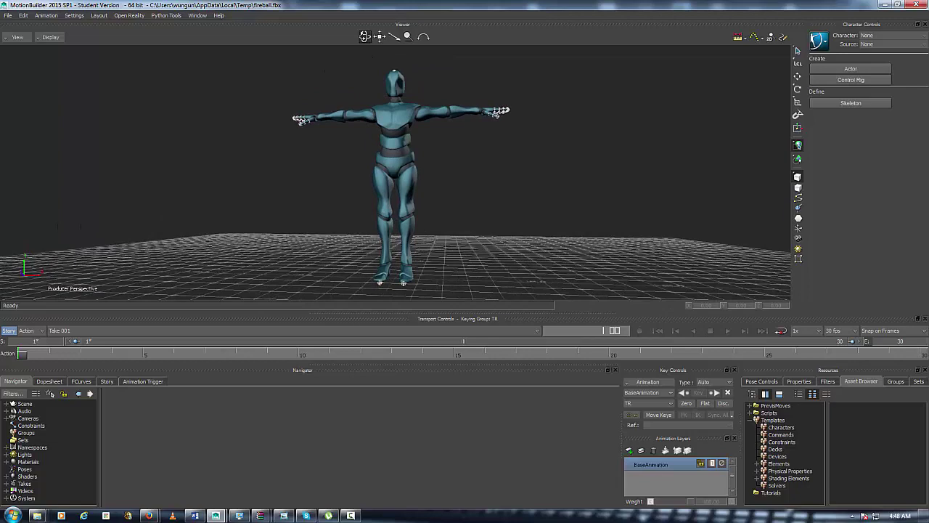
{"action": "left_click_drag", "start_coordinate": [365, 36], "coordinate": [401, 37]}
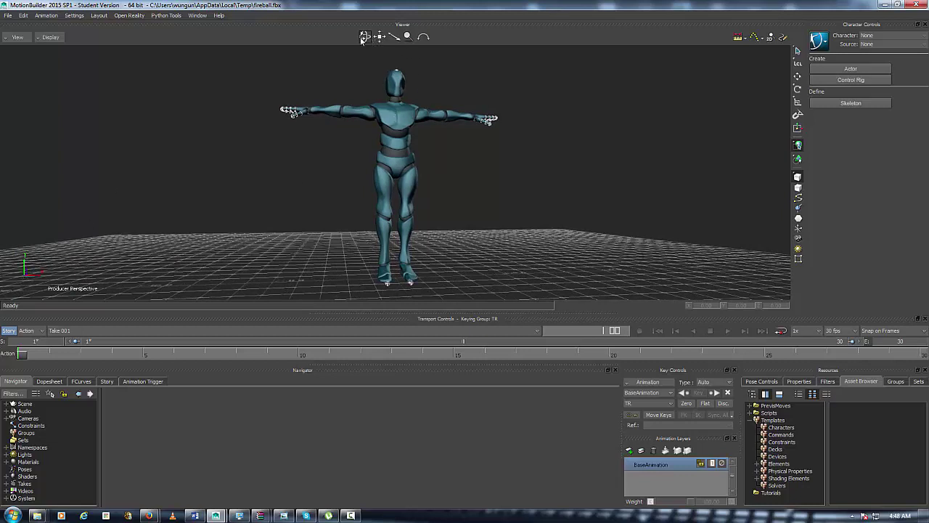
{"action": "mouse_move", "coordinate": [361, 40]}
{"action": "left_mouse_down"}
{"action": "mouse_move", "coordinate": [361, 28]}
{"action": "mouse_move", "coordinate": [392, 87]}
{"action": "mouse_move", "coordinate": [479, 58]}
{"action": "mouse_move", "coordinate": [353, 39]}
{"action": "mouse_move", "coordinate": [320, 61]}
{"action": "mouse_move", "coordinate": [388, 84]}
{"action": "mouse_move", "coordinate": [406, 35]}
{"action": "mouse_move", "coordinate": [327, 45]}
{"action": "mouse_move", "coordinate": [319, 86]}
{"action": "mouse_move", "coordinate": [363, 80]}
{"action": "mouse_move", "coordinate": [393, 33]}
{"action": "mouse_move", "coordinate": [327, 76]}
{"action": "mouse_move", "coordinate": [393, 45]}
{"action": "mouse_move", "coordinate": [349, 51]}
{"action": "mouse_move", "coordinate": [364, 53]}
{"action": "mouse_move", "coordinate": [369, 37]}
{"action": "left_mouse_up"}
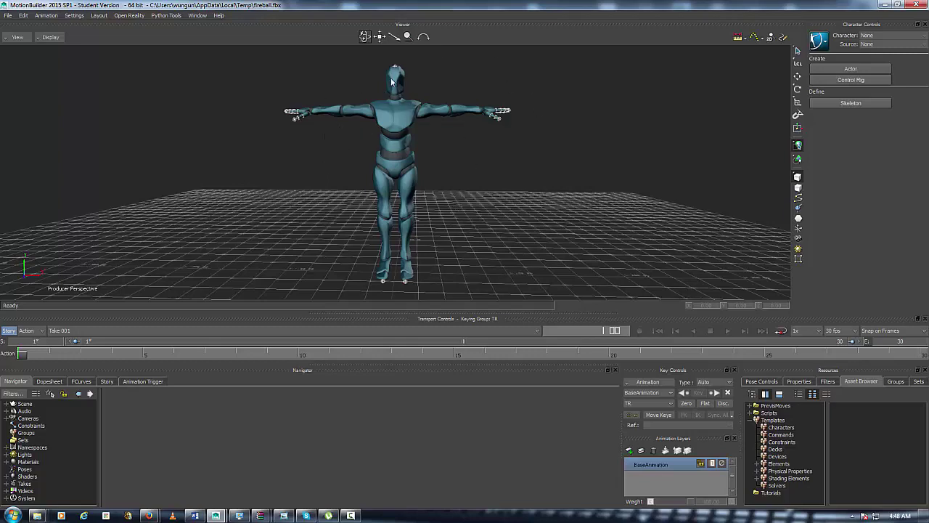
{"action": "left_click_drag", "start_coordinate": [363, 39], "coordinate": [577, 69]}
{"action": "left_click_drag", "start_coordinate": [415, 276], "coordinate": [349, 271]}
{"action": "left_click_drag", "start_coordinate": [404, 84], "coordinate": [381, 164]}
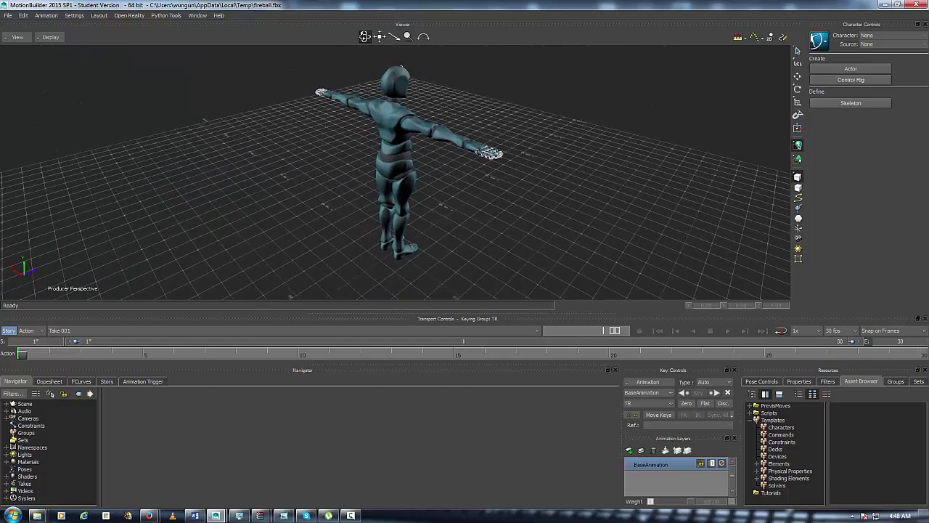
{"action": "left_click", "coordinate": [362, 36]}
{"action": "left_click_drag", "start_coordinate": [363, 35], "coordinate": [227, 9]}
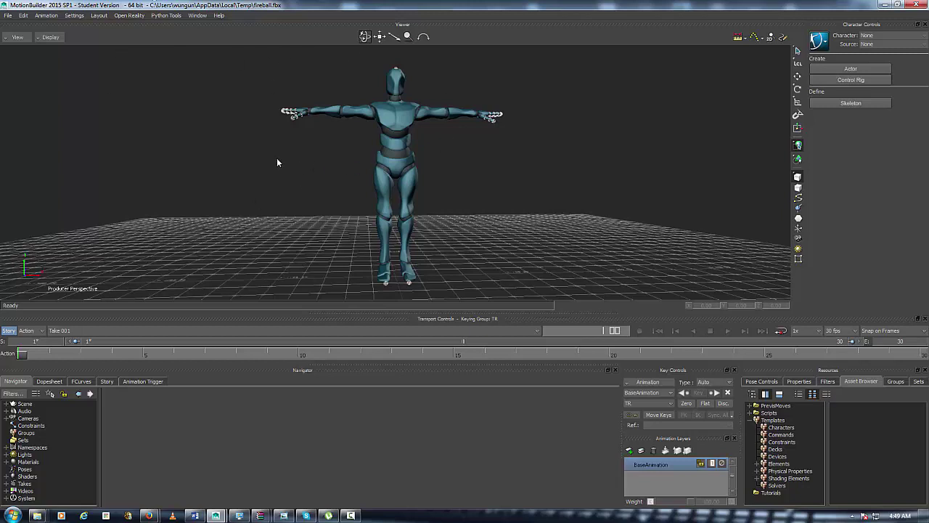
Set the viewer's display mode to X-Ray and face the character from the front
{"action": "left_click", "coordinate": [56, 39]}
{"action": "left_click", "coordinate": [56, 59]}
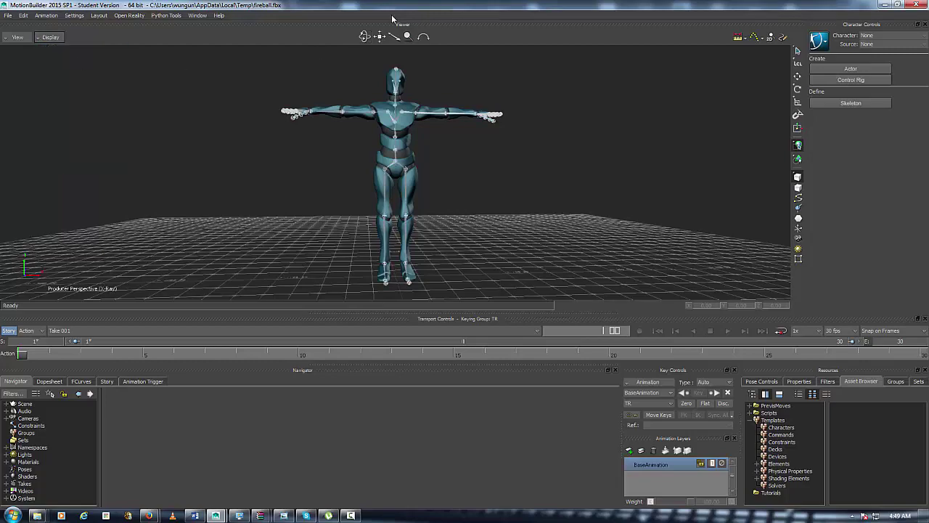
{"action": "left_click_drag", "start_coordinate": [365, 37], "coordinate": [494, 42]}
{"action": "left_click_drag", "start_coordinate": [365, 36], "coordinate": [368, 37]}
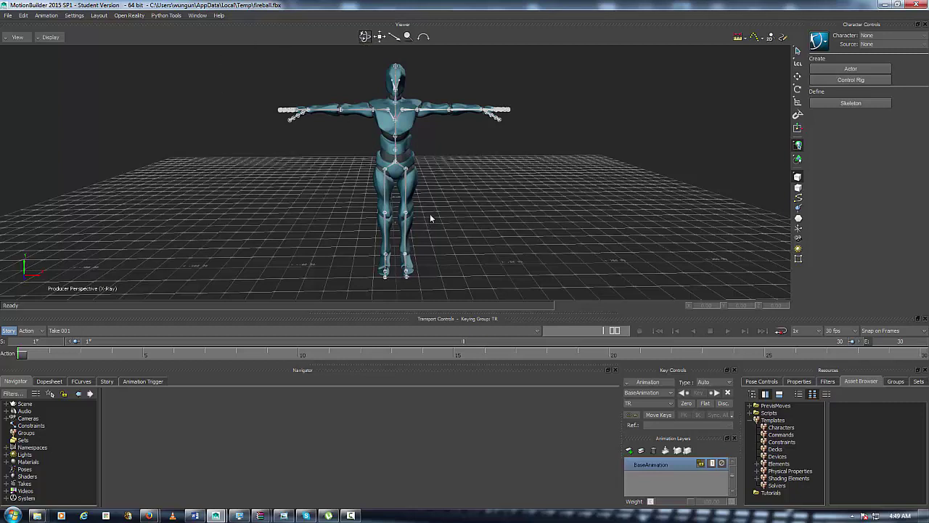
Cycle the viewer through its display modes, including Models only, and return to X-Ray
{"action": "key", "text": "ctrl+a"}
{"action": "key", "text": "ctrl+a"}
{"action": "key", "text": "ctrl+a"}
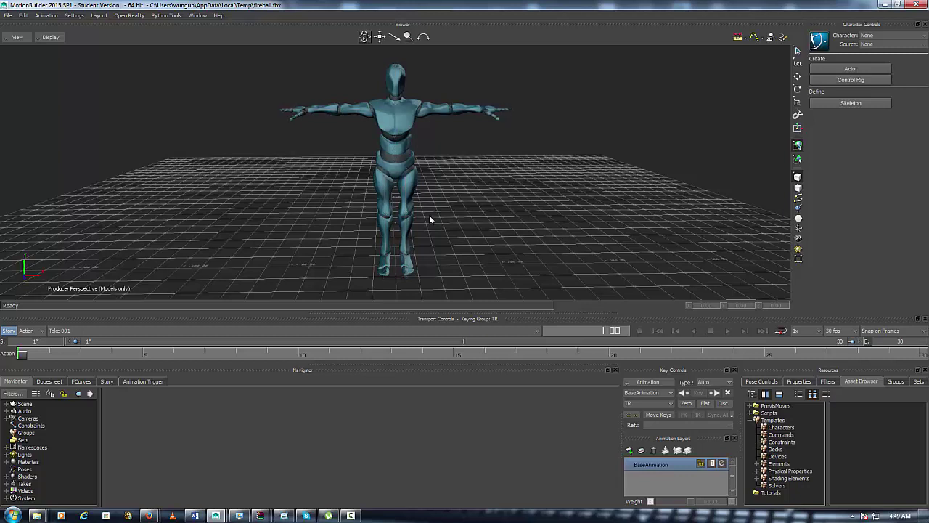
{"action": "key", "text": "ctrl+a"}
{"action": "key", "text": "ctrl+a"}
{"action": "key", "text": "ctrl+a"}
{"action": "key", "text": "ctrl+a"}
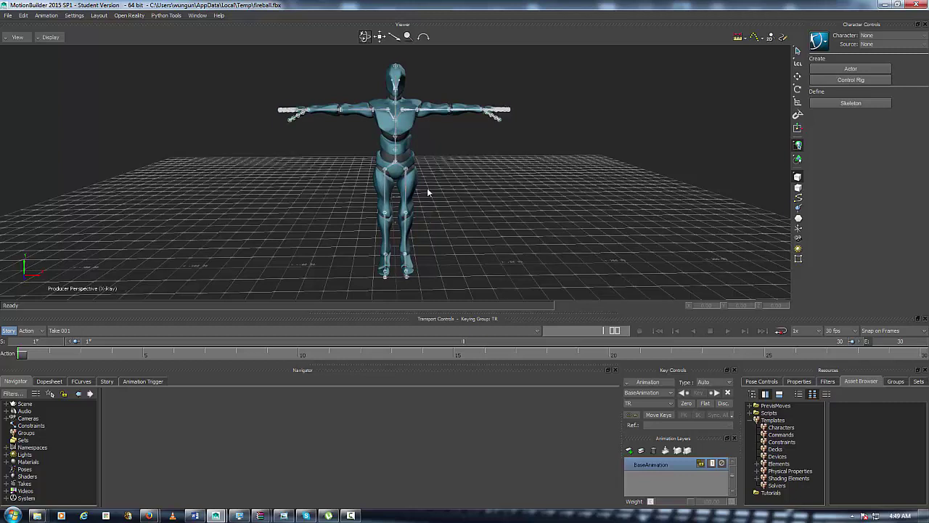
{"action": "key", "text": "ctrl+a"}
{"action": "key", "text": "ctrl+a"}
Select the hips bone of the character's skeleton in the viewer
{"action": "scroll", "coordinate": [427, 200], "scroll_direction": "up", "scroll_amount": 2}
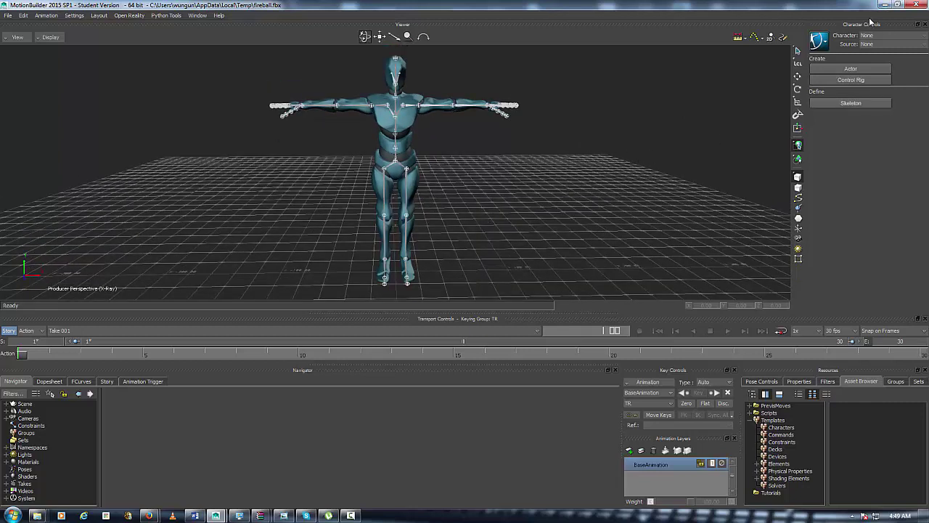
{"action": "right_click", "coordinate": [402, 167]}
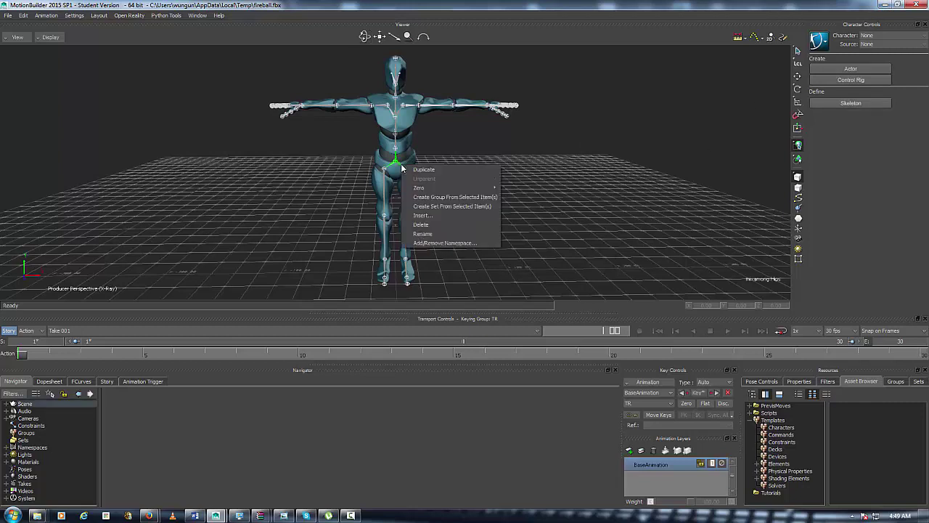
{"action": "left_click", "coordinate": [445, 29]}
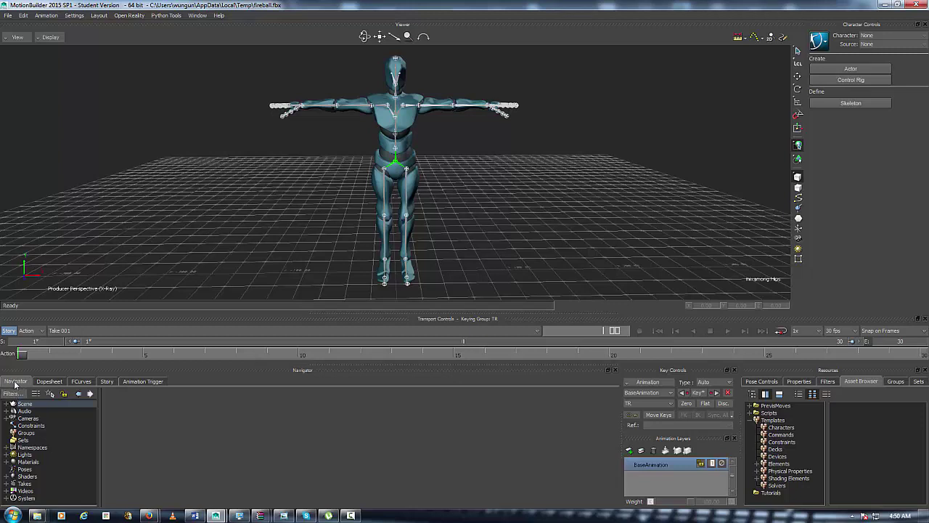
Expand the scene hierarchy to the child bones of mixamorig:Hips, check mixamorig:Spine, and reselect mixamorig:Hips
{"action": "left_click", "coordinate": [7, 404]}
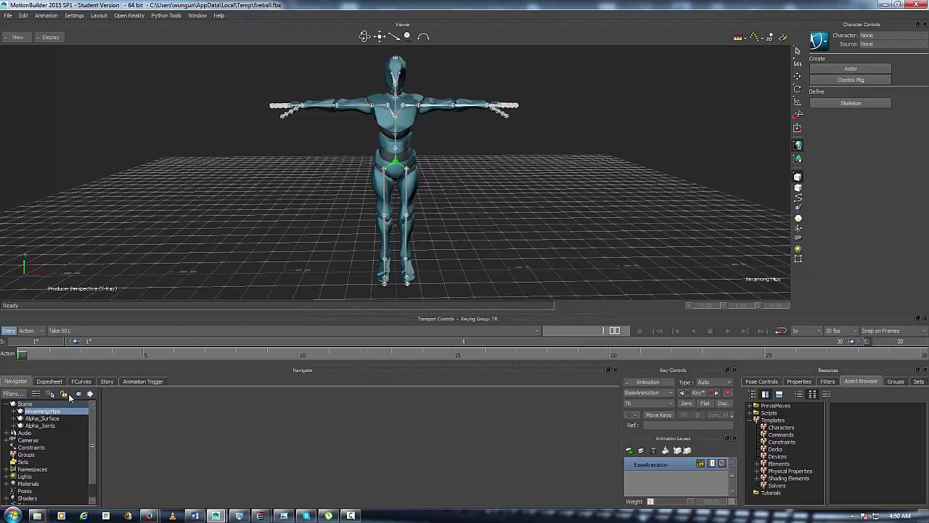
{"action": "left_click", "coordinate": [16, 412]}
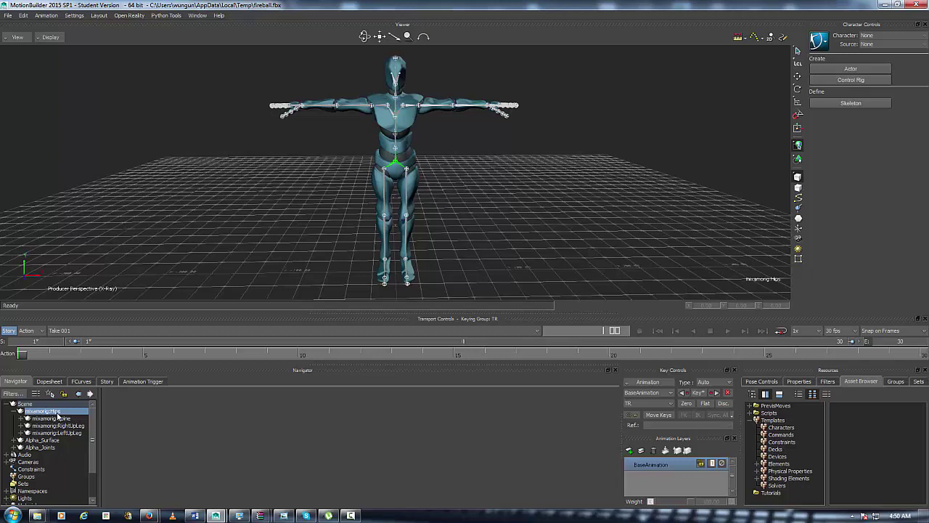
{"action": "left_click", "coordinate": [14, 412]}
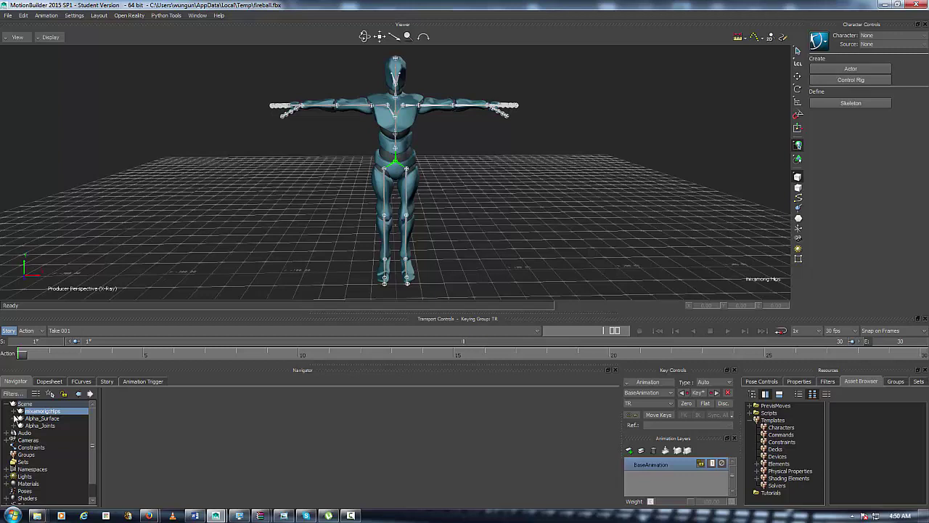
{"action": "left_click", "coordinate": [15, 412]}
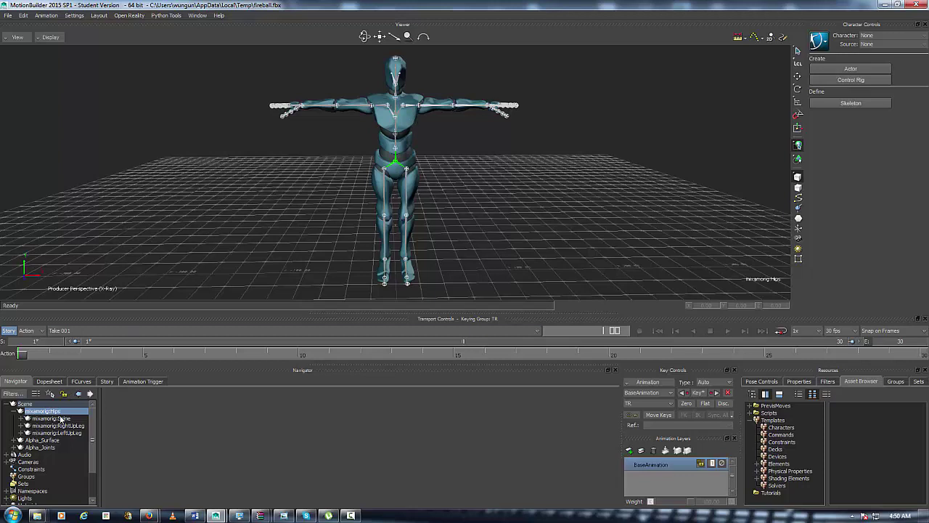
{"action": "left_click", "coordinate": [61, 419]}
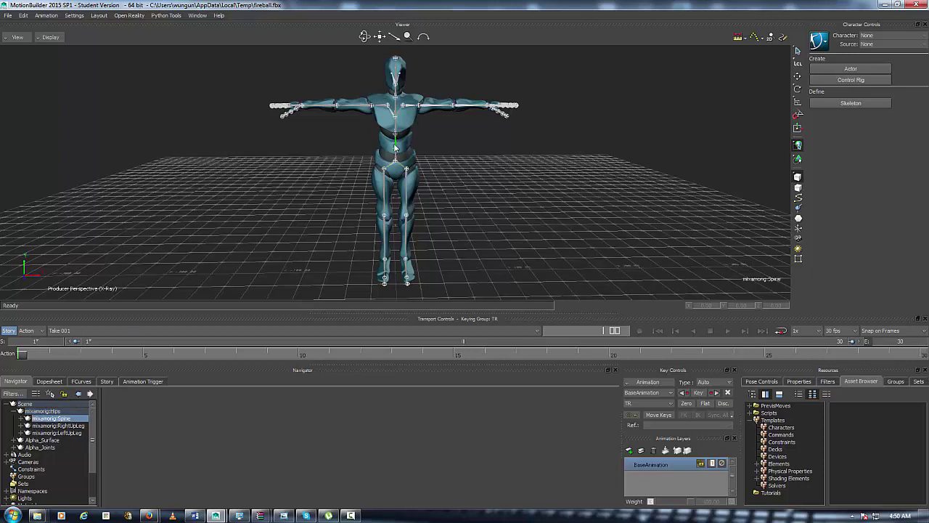
{"action": "left_click", "coordinate": [55, 412]}
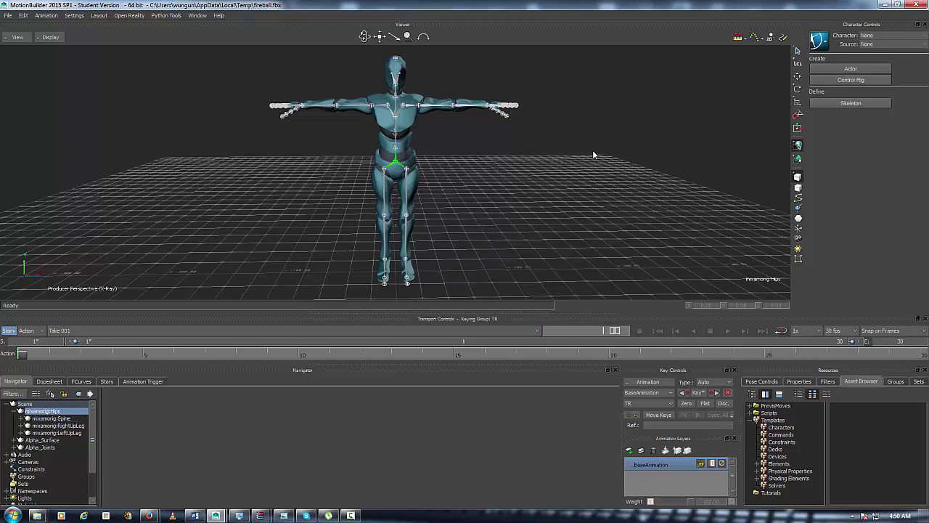
Start a skeleton definition for a new character
{"action": "left_click", "coordinate": [841, 103]}
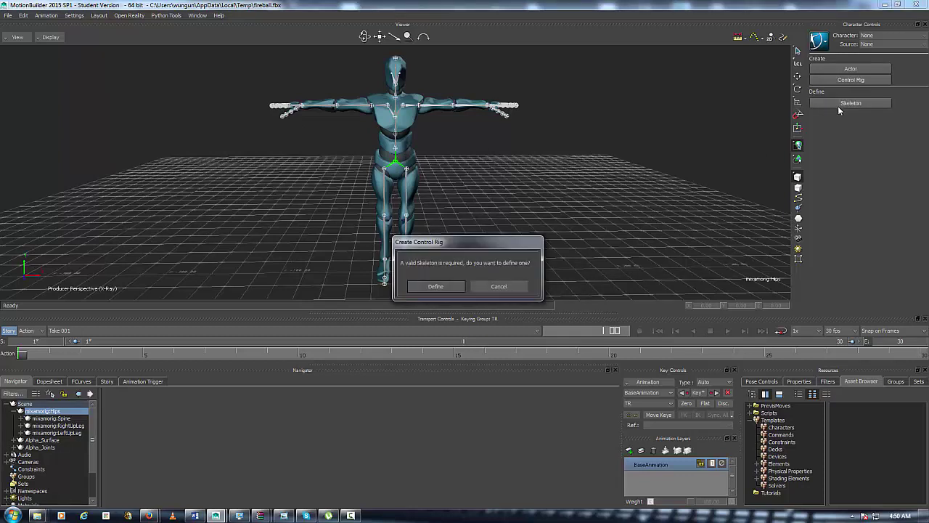
{"action": "left_click", "coordinate": [457, 288]}
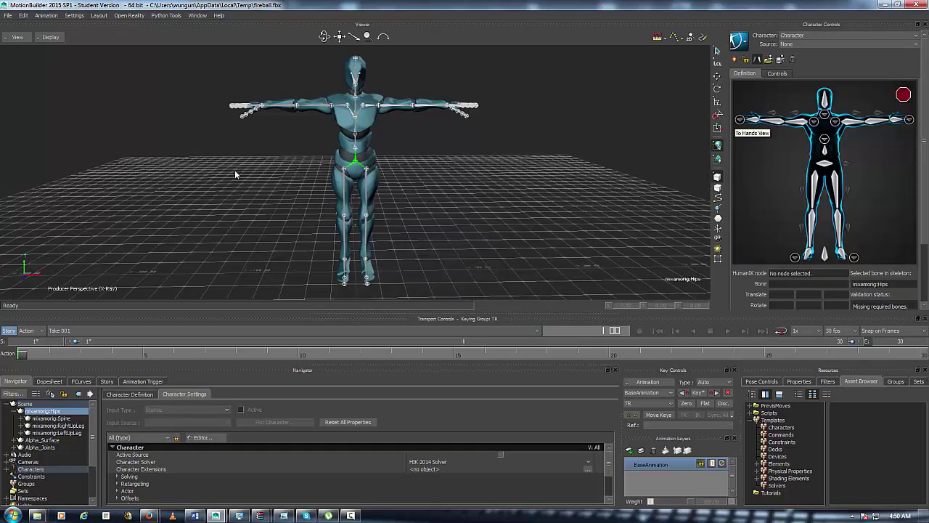
Assign the mixamorig:Hips bone to the Hips node of the character definition
{"action": "mouse_move", "coordinate": [326, 38]}
{"action": "left_mouse_down"}
{"action": "mouse_move", "coordinate": [196, 39]}
{"action": "mouse_move", "coordinate": [374, 39]}
{"action": "mouse_move", "coordinate": [326, 37]}
{"action": "left_mouse_up"}
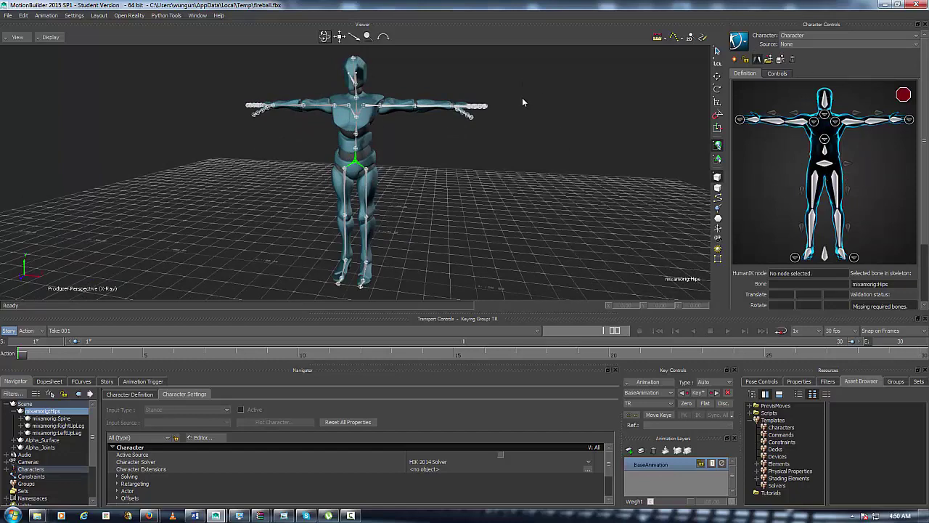
{"action": "scroll", "coordinate": [542, 137], "scroll_direction": "up", "scroll_amount": 2}
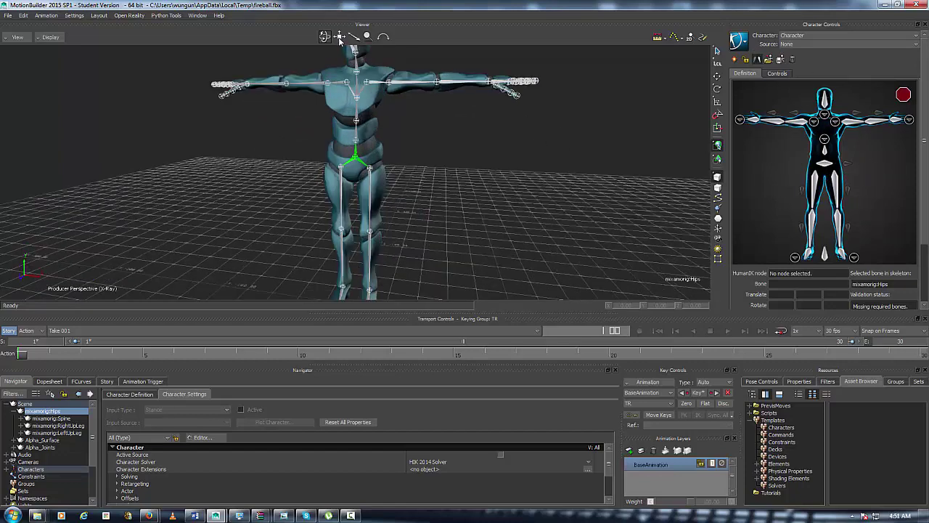
{"action": "mouse_move", "coordinate": [340, 40]}
{"action": "left_mouse_down"}
{"action": "mouse_move", "coordinate": [346, 46]}
{"action": "mouse_move", "coordinate": [327, 42]}
{"action": "left_mouse_up"}
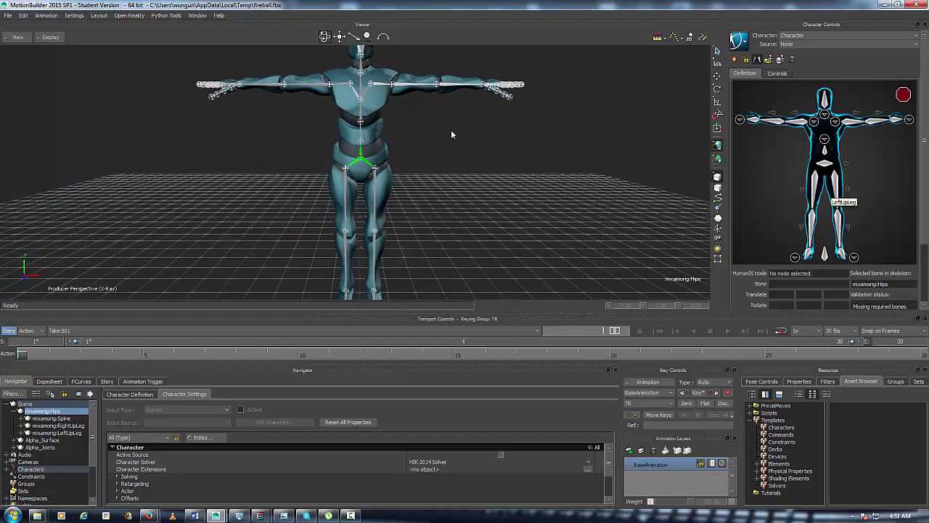
{"action": "left_click", "coordinate": [825, 166]}
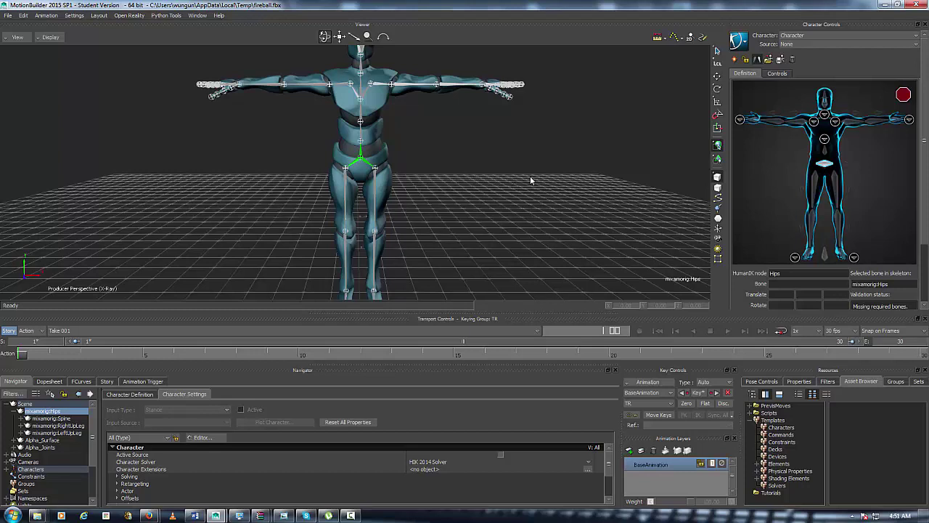
{"action": "left_click", "coordinate": [366, 167]}
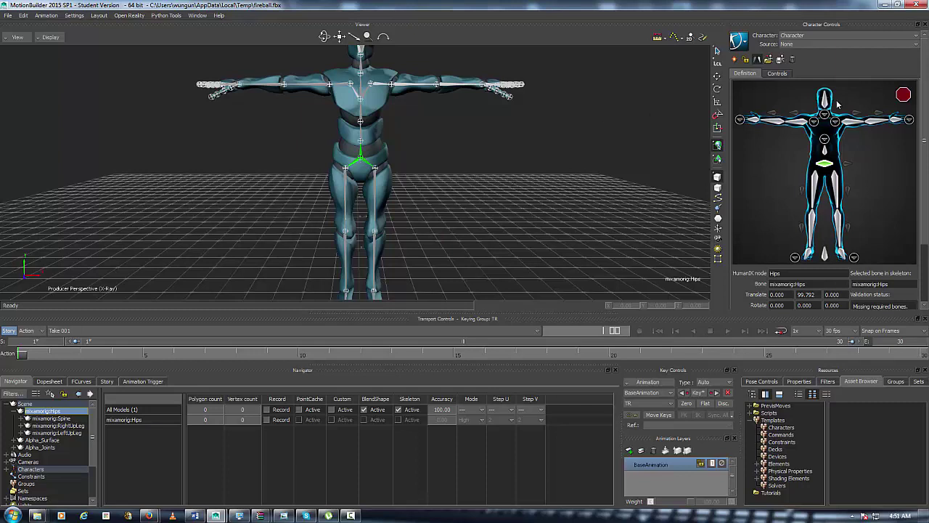
Assign the mixamorig:Spine bone to the Spine node of the character definition
{"action": "left_click", "coordinate": [825, 152]}
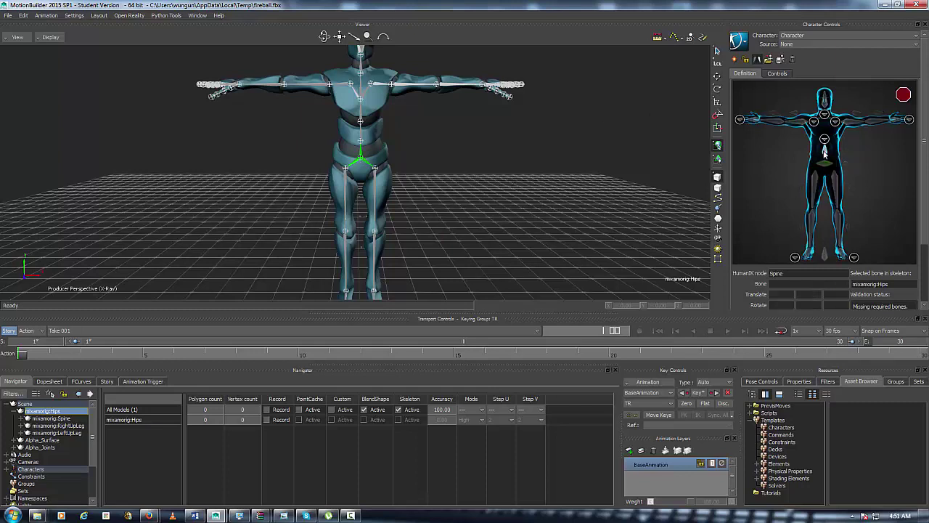
{"action": "left_click", "coordinate": [361, 137]}
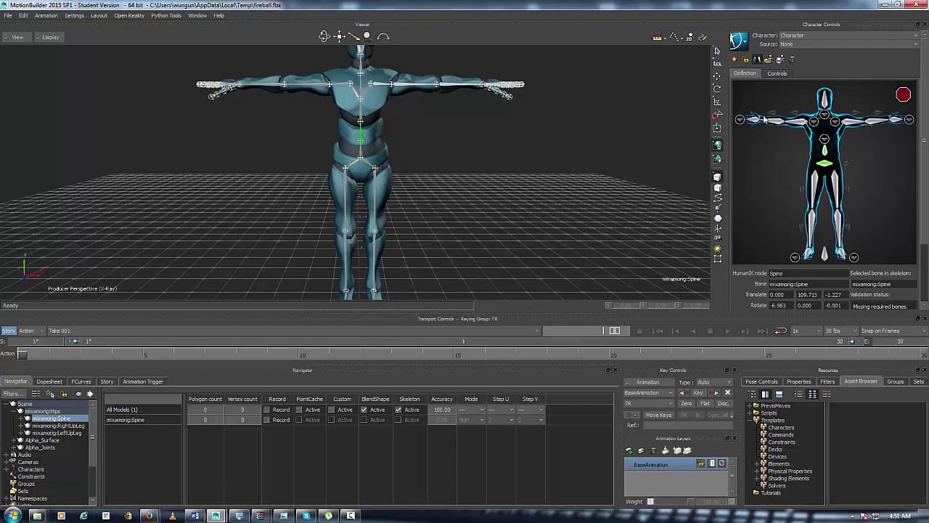
{"action": "left_click", "coordinate": [825, 145]}
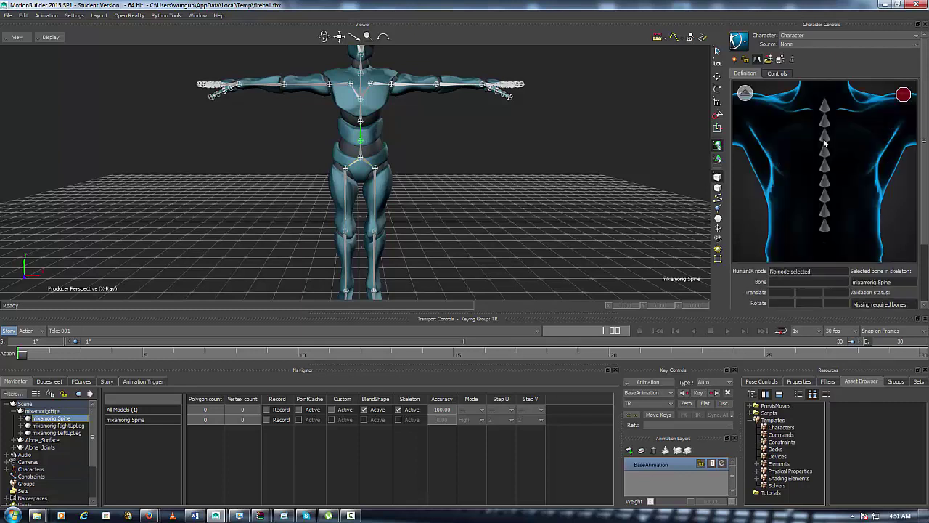
{"action": "left_click", "coordinate": [745, 93]}
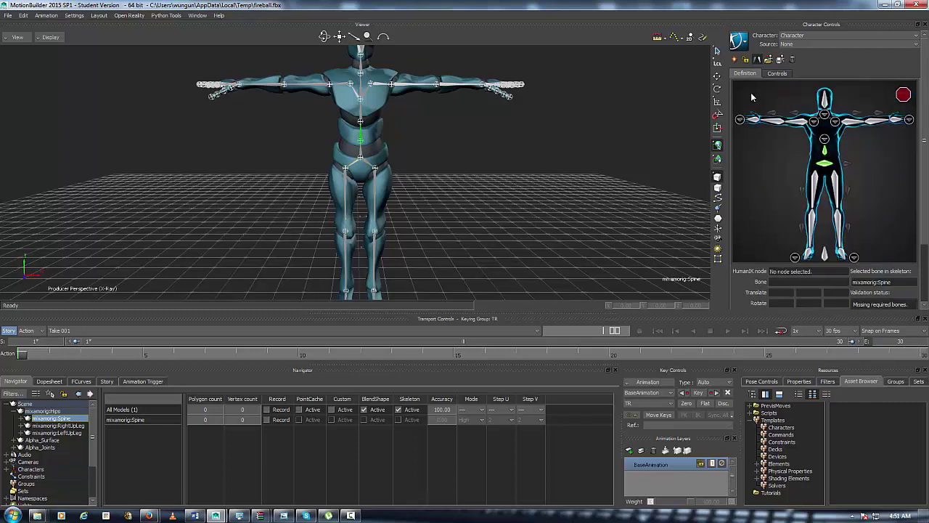
{"action": "left_click", "coordinate": [826, 151]}
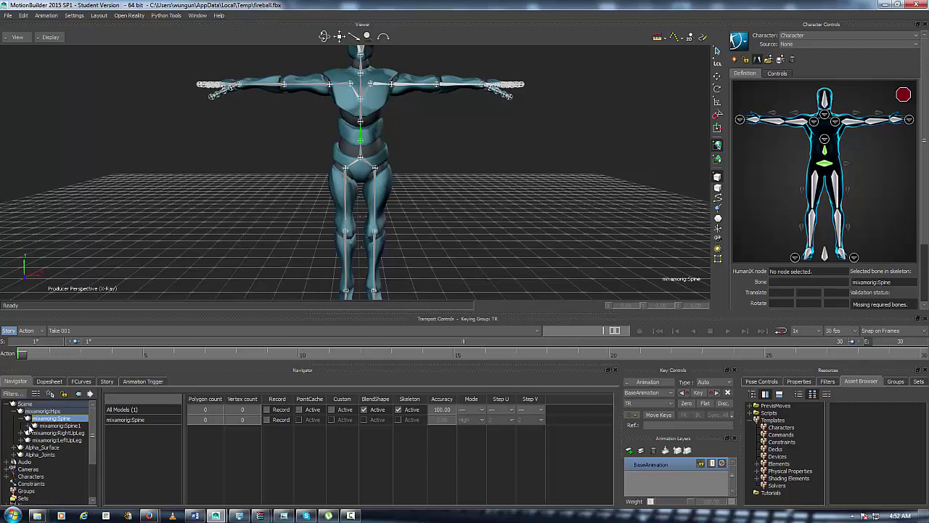
Expand the scene hierarchy from mixamorig:Spine down to mixamorig:Head and widen the hierarchy list enough to read the full bone names
{"action": "left_click", "coordinate": [32, 427]}
{"action": "left_click", "coordinate": [34, 433]}
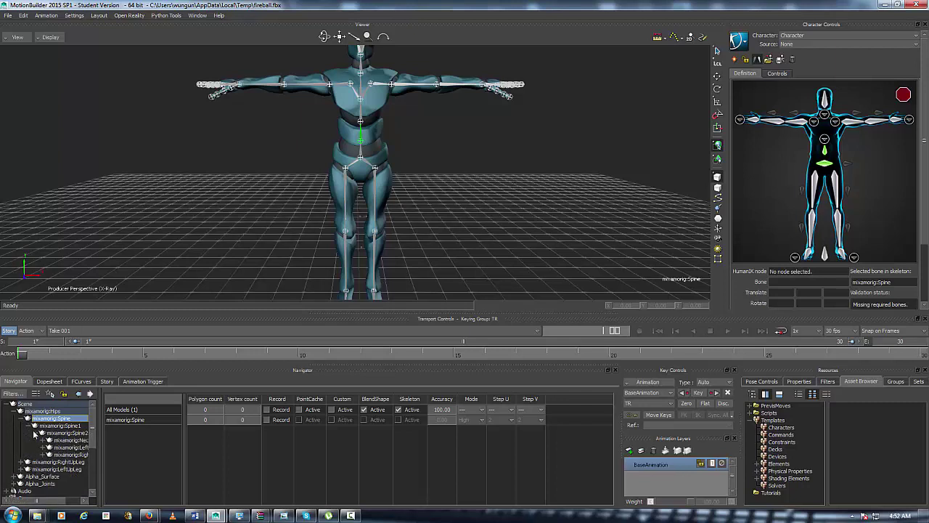
{"action": "left_click_drag", "start_coordinate": [100, 439], "coordinate": [151, 438]}
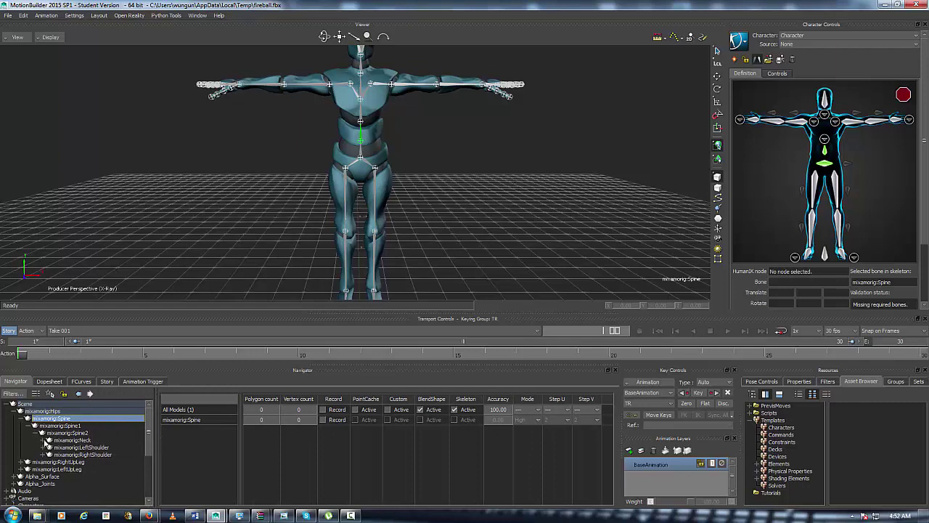
{"action": "left_click", "coordinate": [43, 440]}
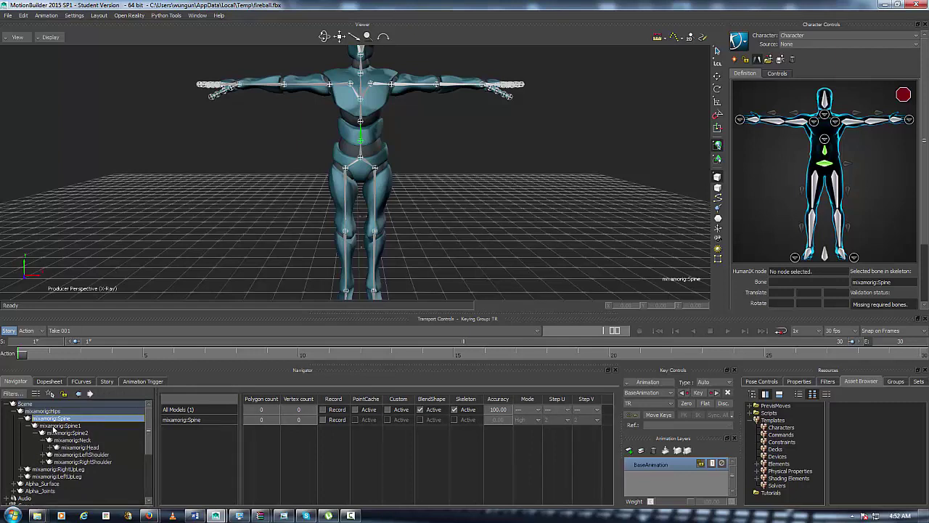
Check where the mixamorig Spine, Spine1, Spine2, Neck and Head bones sit on the character by selecting each in the hierarchy
{"action": "left_click", "coordinate": [54, 427]}
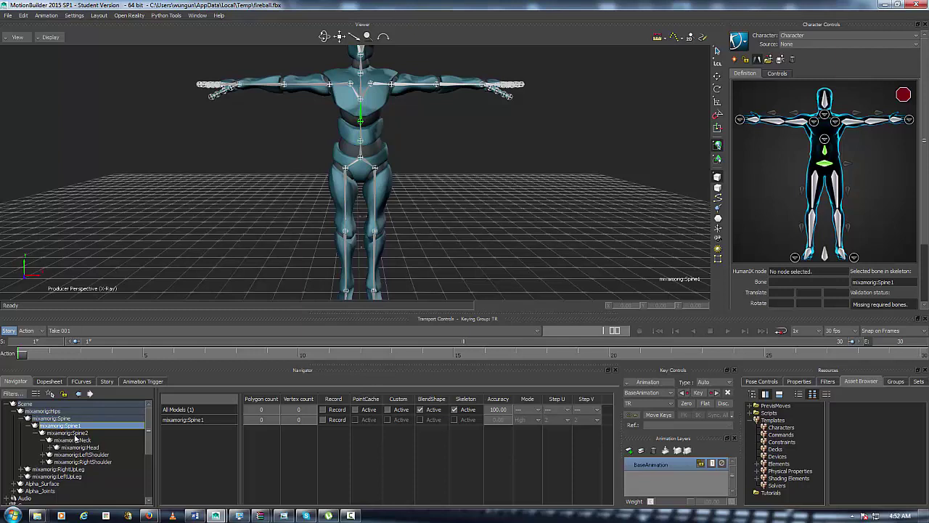
{"action": "left_click", "coordinate": [57, 420]}
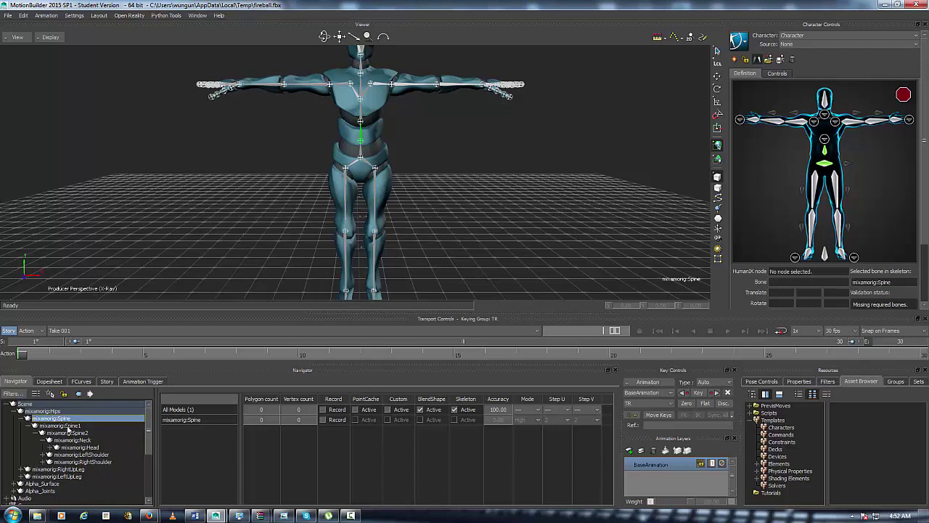
{"action": "left_click", "coordinate": [68, 426]}
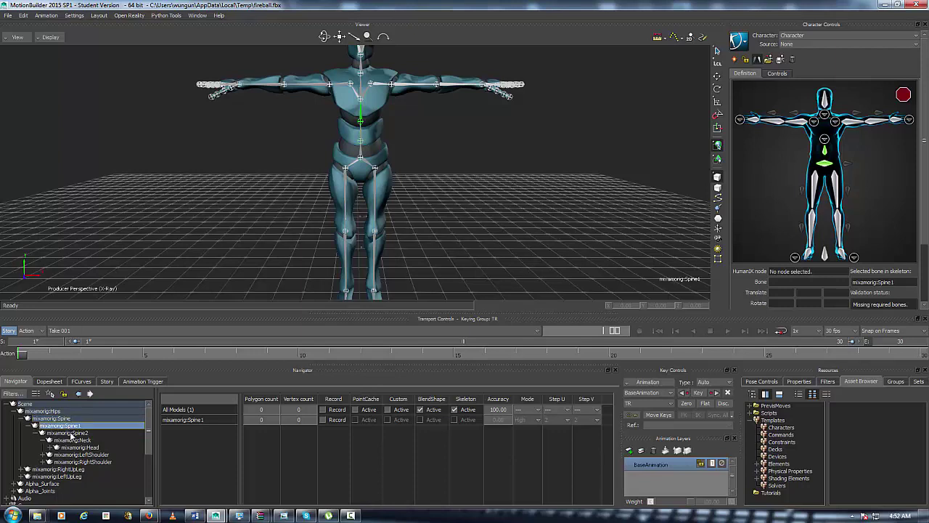
{"action": "left_click", "coordinate": [73, 433]}
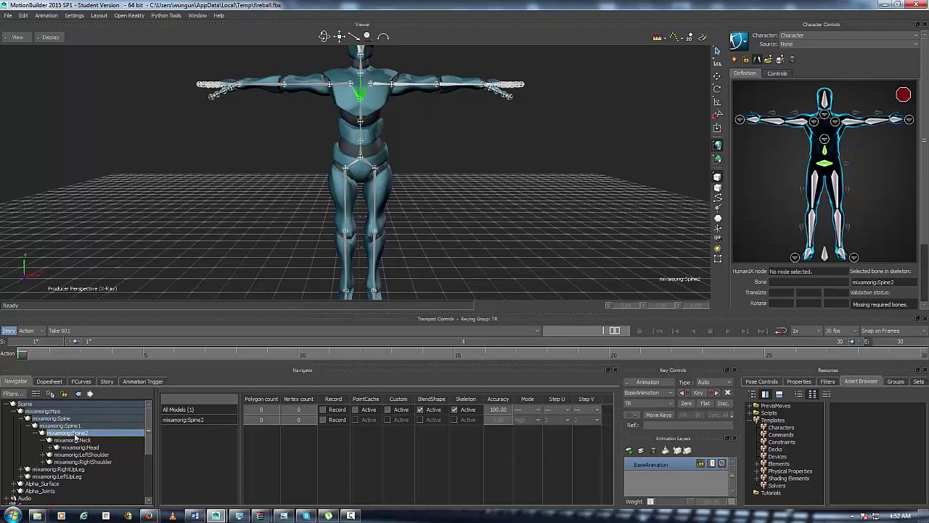
{"action": "left_click", "coordinate": [79, 447]}
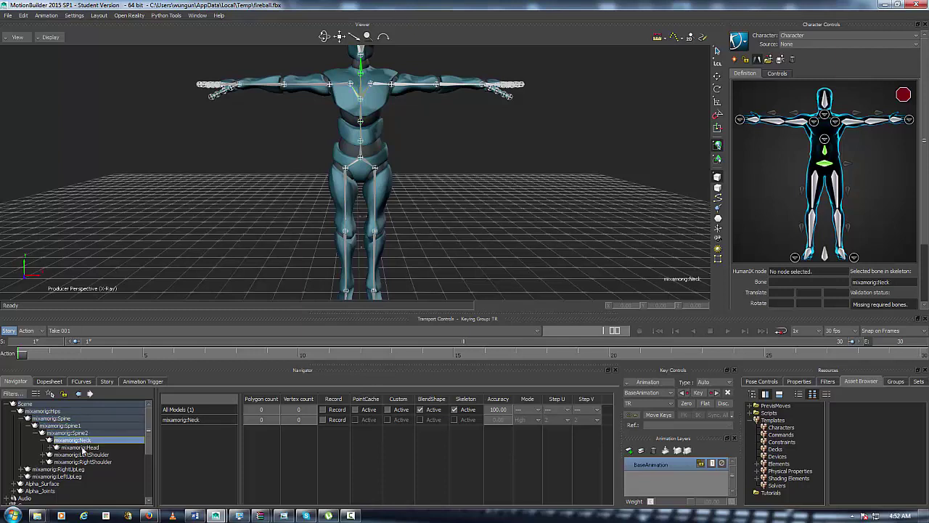
Assign the mixamorig:Spine1 and mixamorig:Spine2 bones to the Spine1 and Spine2 nodes in the detailed spine definition, then return to the full body
{"action": "left_click", "coordinate": [831, 142]}
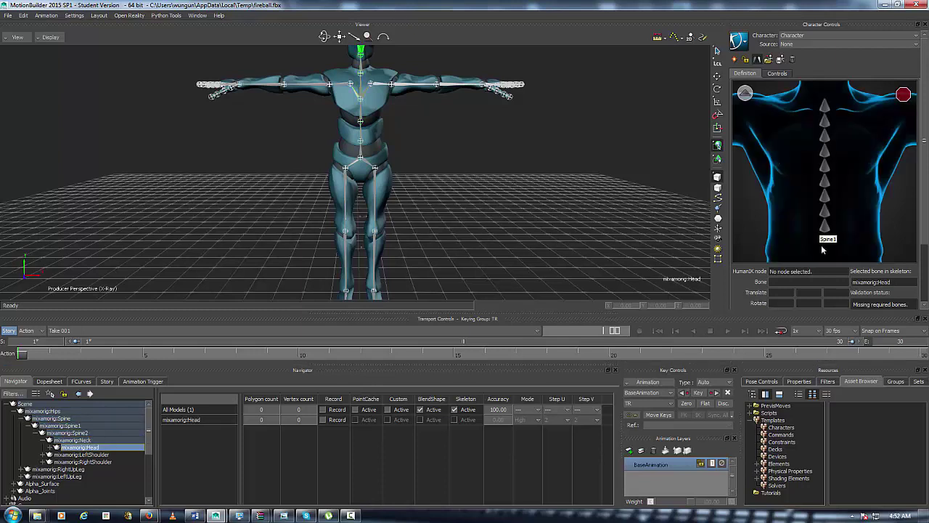
{"action": "left_click", "coordinate": [827, 230]}
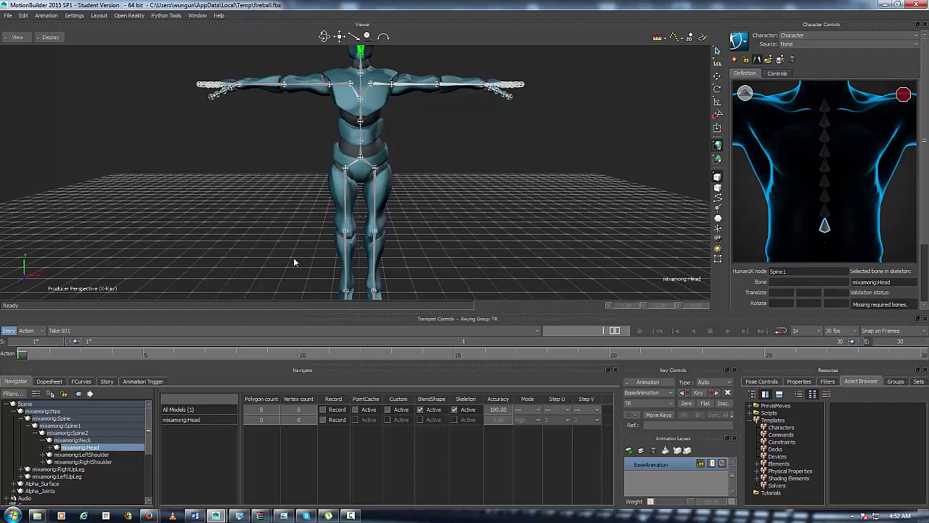
{"action": "left_click", "coordinate": [361, 116]}
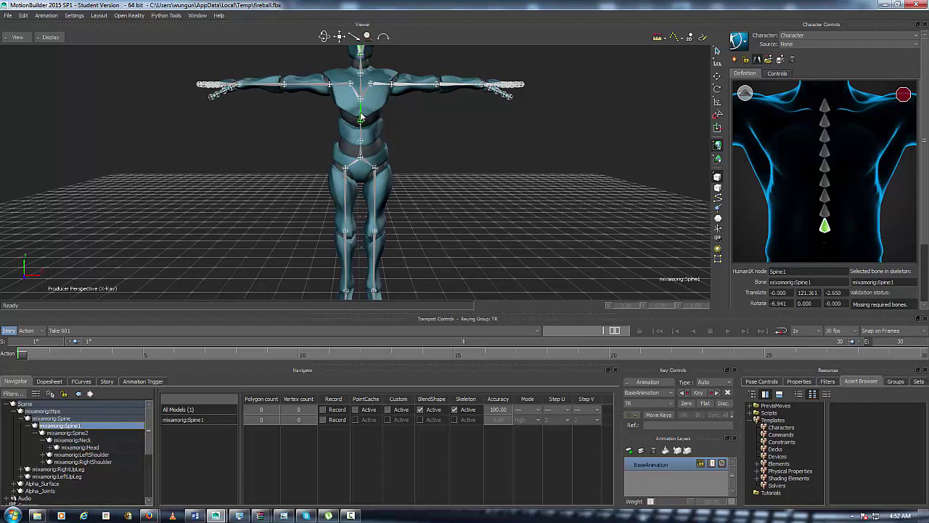
{"action": "left_click", "coordinate": [825, 212]}
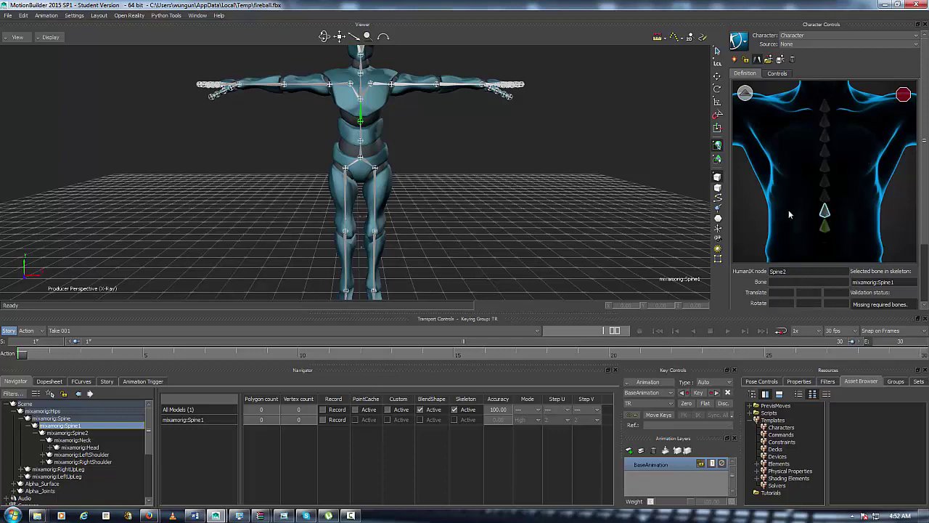
{"action": "left_click", "coordinate": [366, 92]}
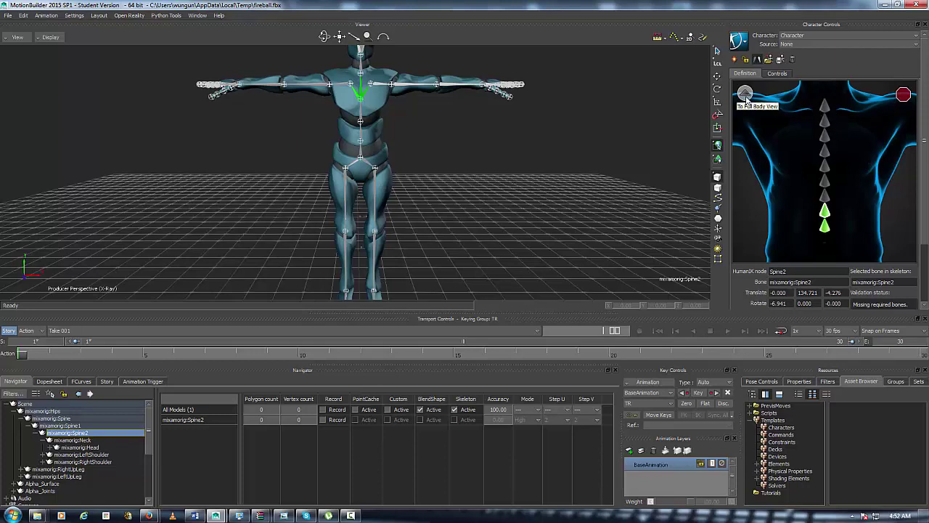
{"action": "left_click", "coordinate": [745, 94]}
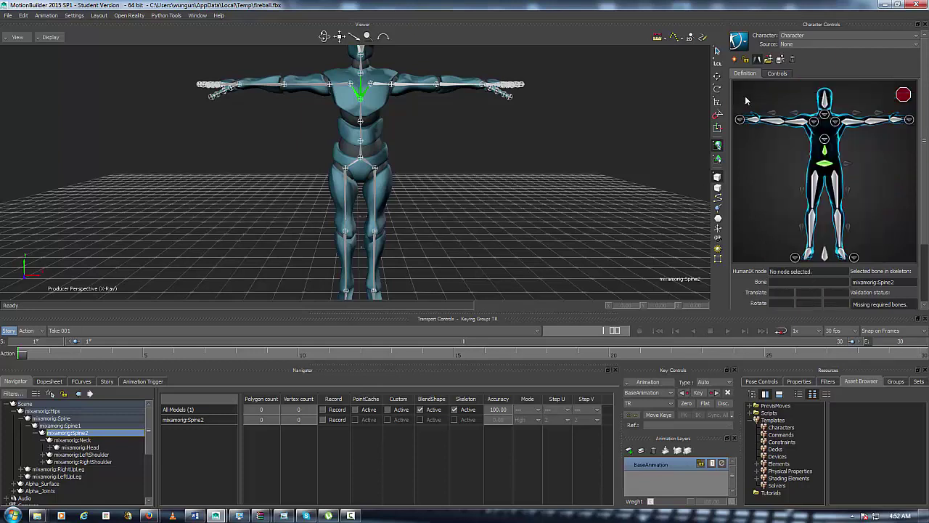
Assign the mixamorig:Neck bone to the lowest Neck node and the mixamorig:Head bone to the Head node of the character definition
{"action": "left_click", "coordinate": [825, 116]}
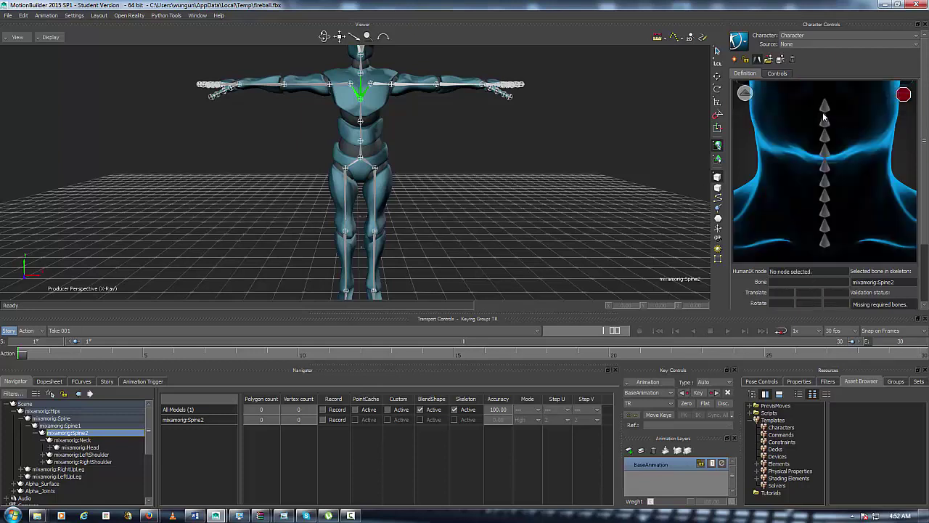
{"action": "left_click", "coordinate": [825, 246]}
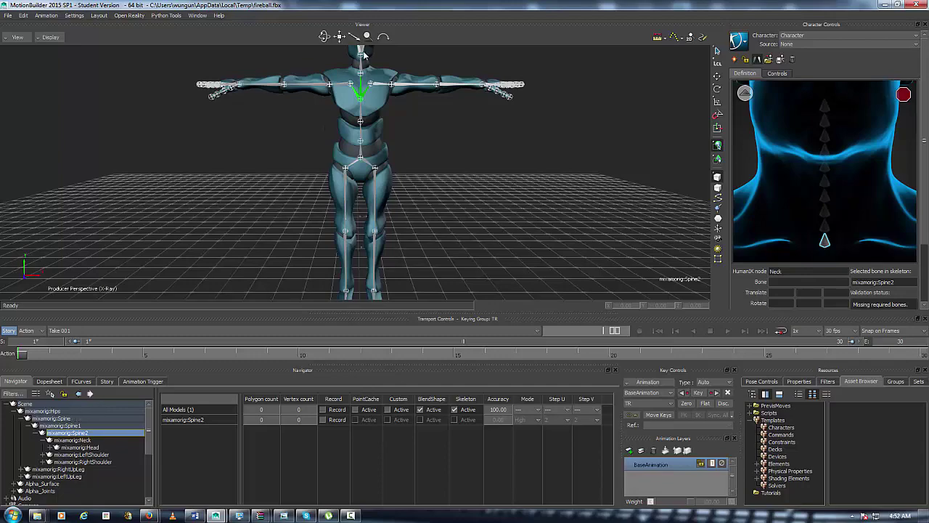
{"action": "left_click_drag", "start_coordinate": [325, 36], "coordinate": [220, 40]}
{"action": "left_click_drag", "start_coordinate": [339, 36], "coordinate": [339, 69]}
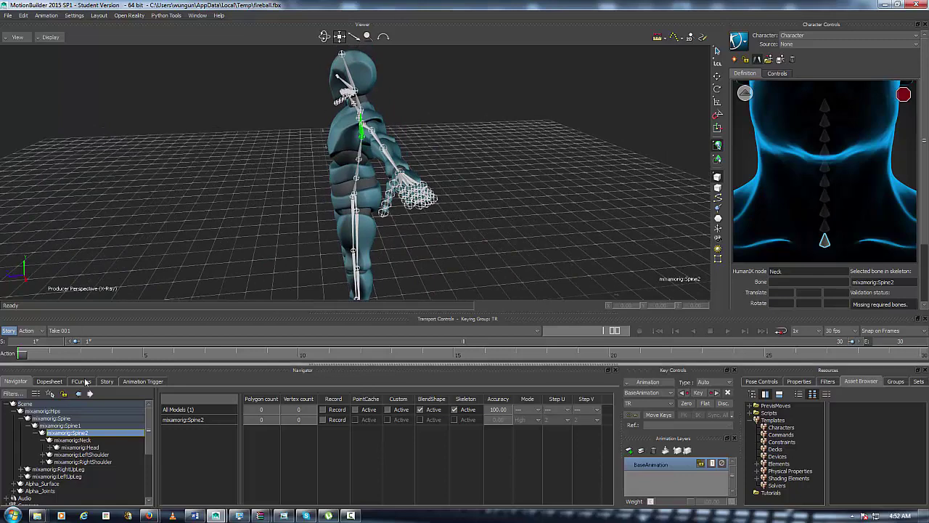
{"action": "left_click", "coordinate": [78, 440]}
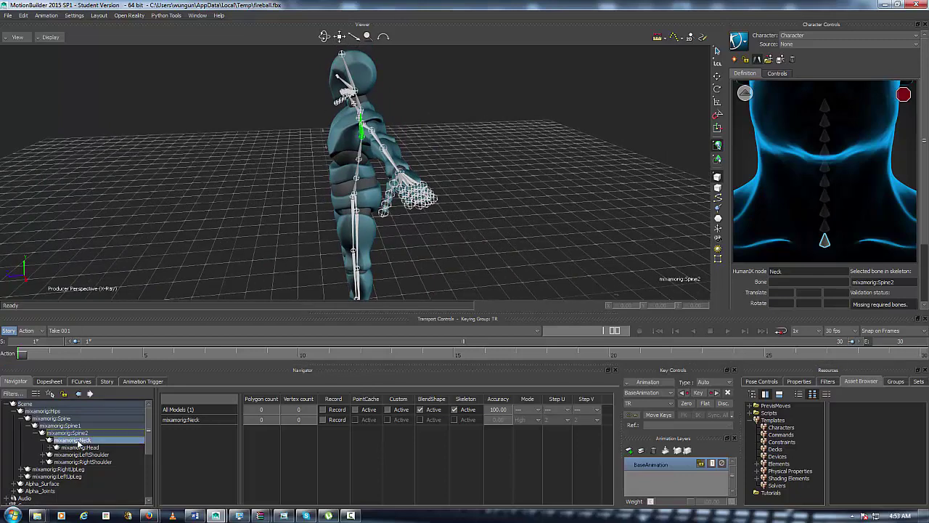
{"action": "left_click_drag", "start_coordinate": [325, 37], "coordinate": [323, 97]}
{"action": "left_click_drag", "start_coordinate": [325, 37], "coordinate": [325, 36]}
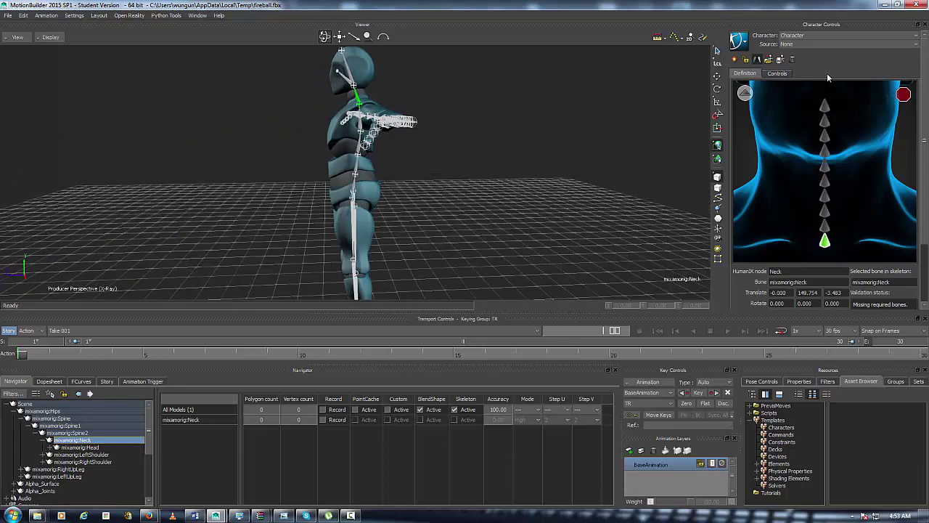
{"action": "left_click", "coordinate": [740, 100]}
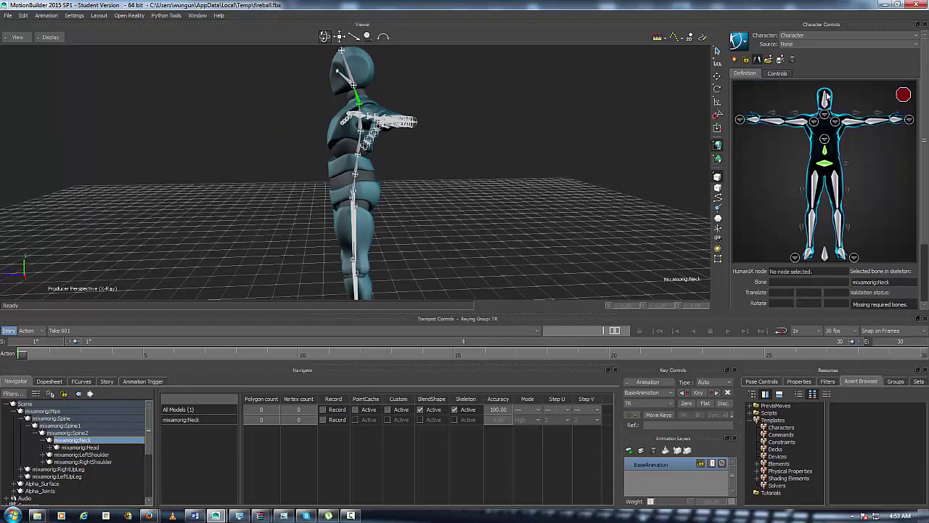
{"action": "left_click", "coordinate": [825, 104]}
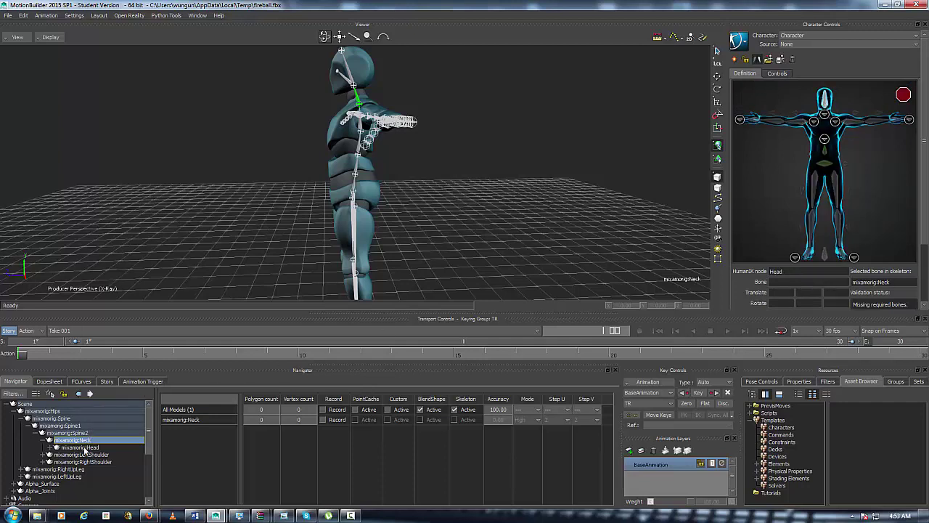
{"action": "left_click", "coordinate": [84, 448]}
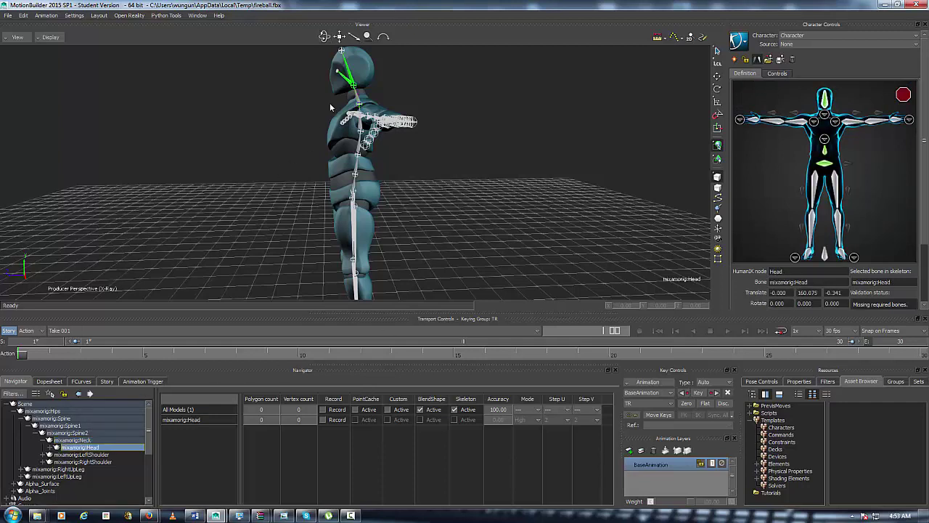
Assign the mixamorig:LeftShoulder bone to the LeftShoulder node in the detailed shoulder definition, then return to the full body
{"action": "left_click_drag", "start_coordinate": [325, 37], "coordinate": [338, 66]}
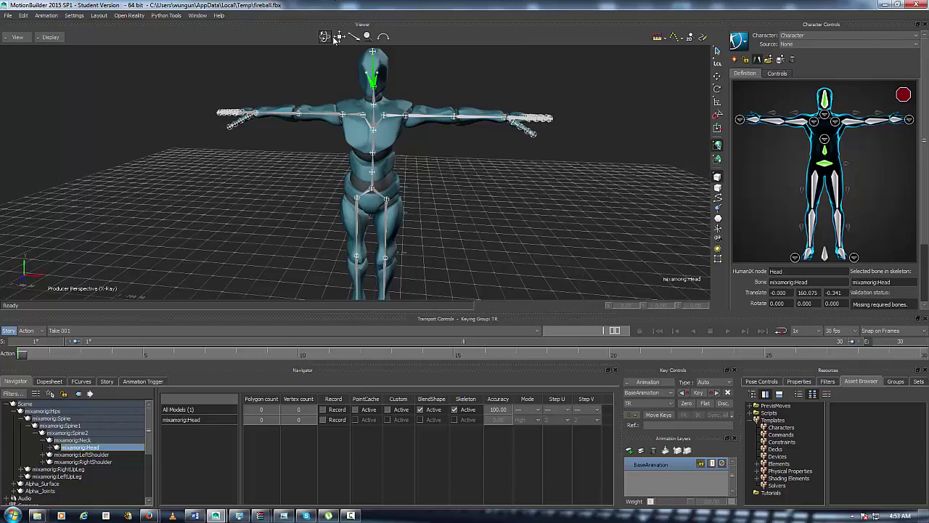
{"action": "mouse_move", "coordinate": [340, 38]}
{"action": "left_mouse_down"}
{"action": "mouse_move", "coordinate": [332, 45]}
{"action": "mouse_move", "coordinate": [326, 37]}
{"action": "mouse_move", "coordinate": [356, 39]}
{"action": "mouse_move", "coordinate": [327, 38]}
{"action": "left_mouse_up"}
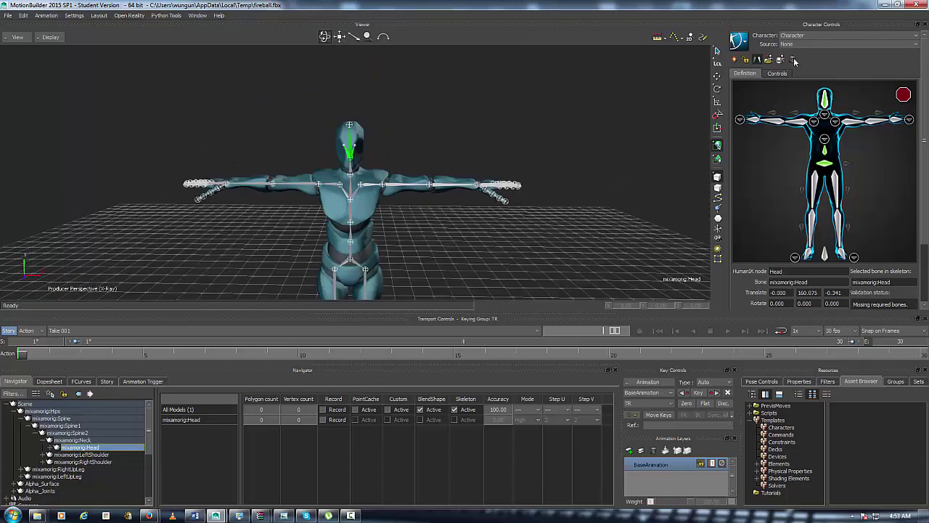
{"action": "left_click", "coordinate": [836, 122]}
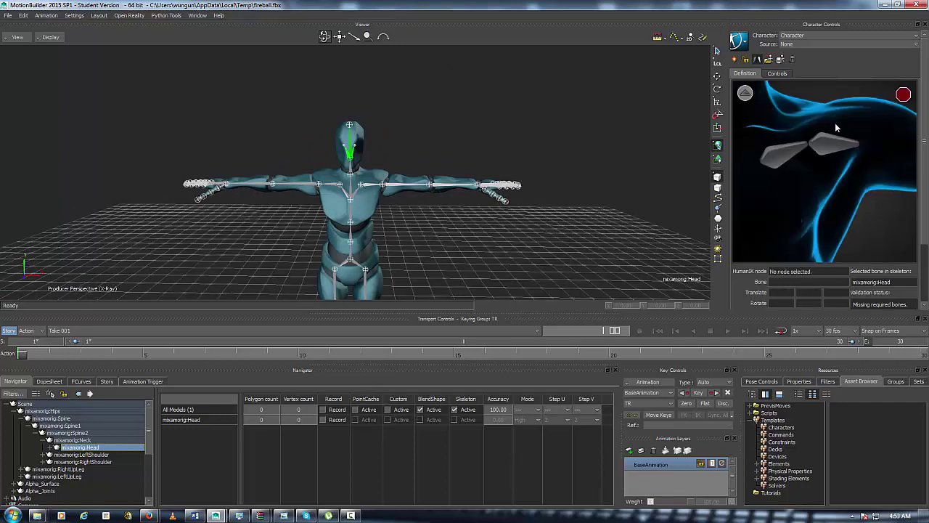
{"action": "left_click", "coordinate": [790, 158]}
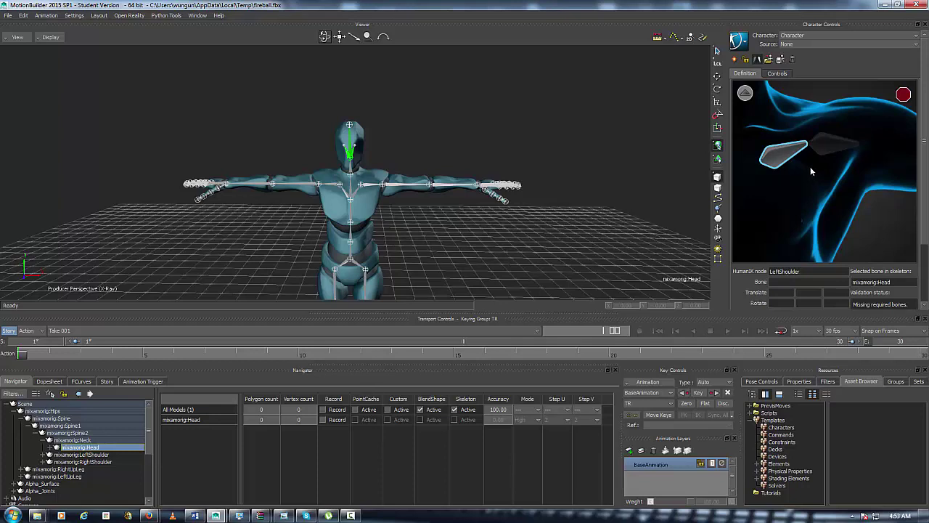
{"action": "left_click", "coordinate": [369, 186]}
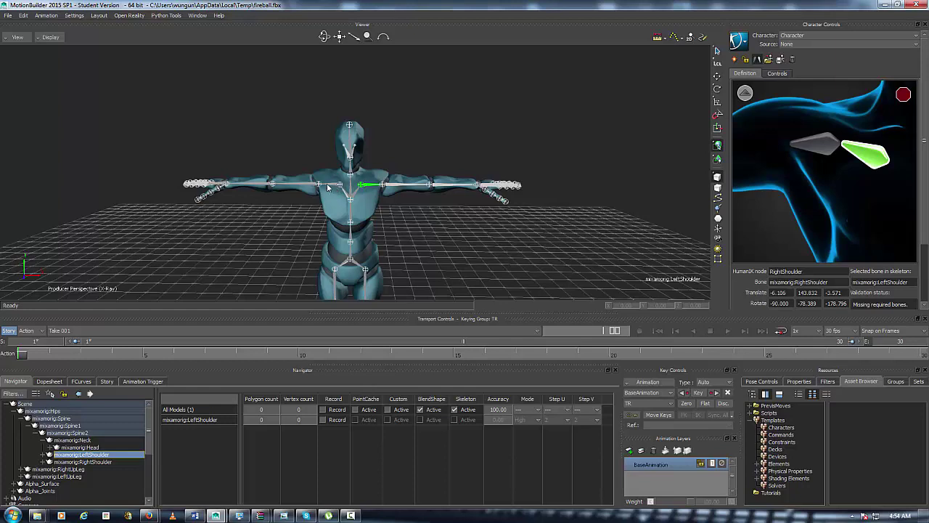
{"action": "left_click", "coordinate": [744, 94]}
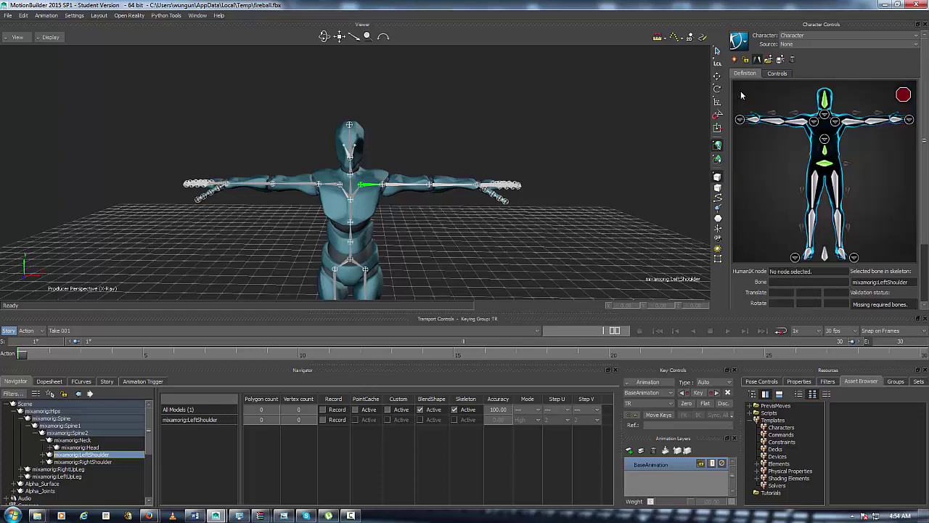
Assign the mixamorig:LeftArm bone to the LeftArm node of the character definition
{"action": "left_click", "coordinate": [854, 124]}
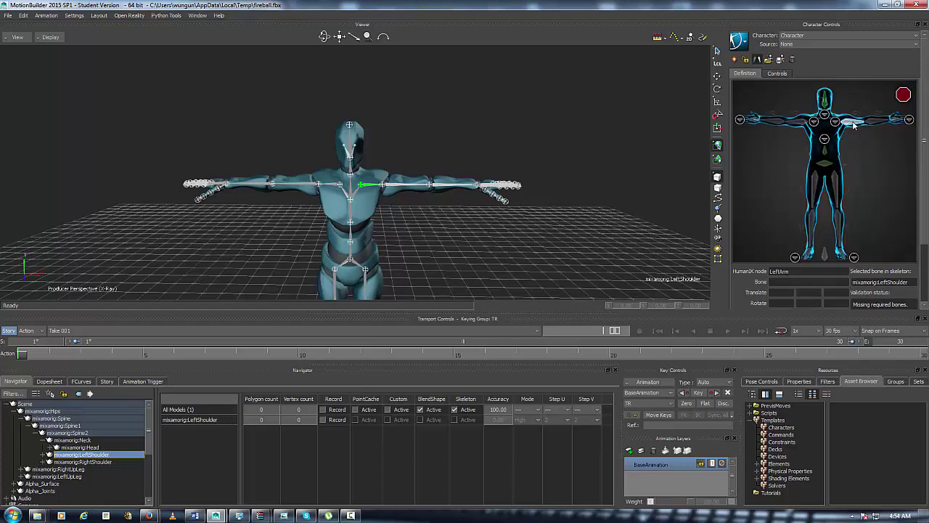
{"action": "left_click", "coordinate": [395, 188]}
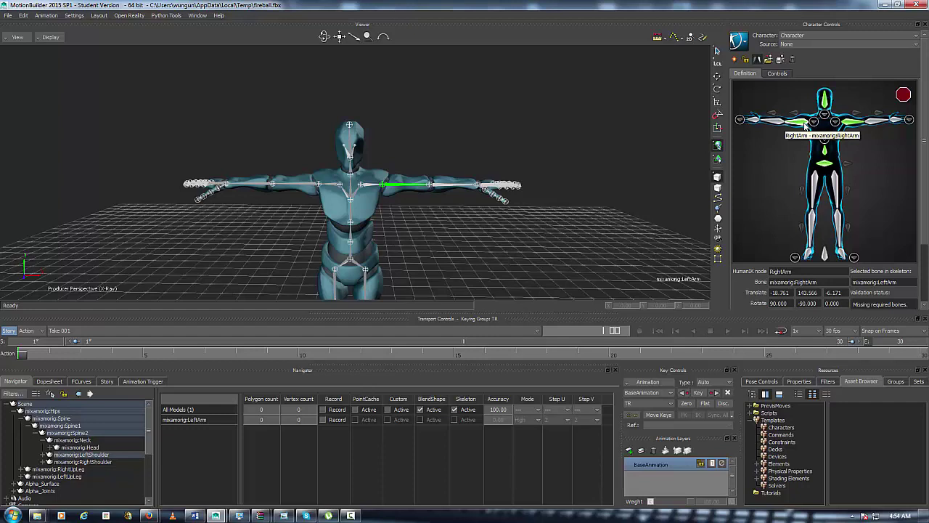
Assign the mixamorig:LeftForeArm and mixamorig:LeftHand bones to the LeftForeArm and LeftHand nodes of the character definition
{"action": "left_click", "coordinate": [873, 124]}
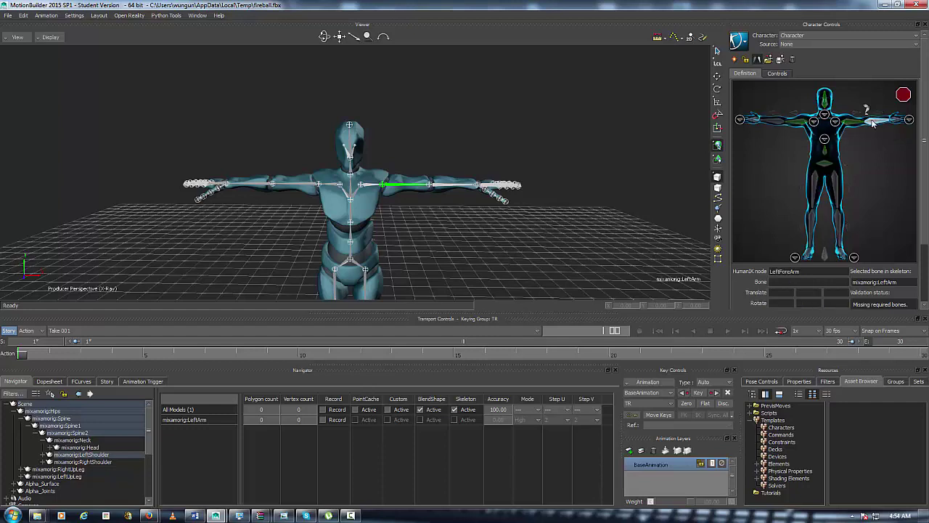
{"action": "left_click", "coordinate": [442, 187]}
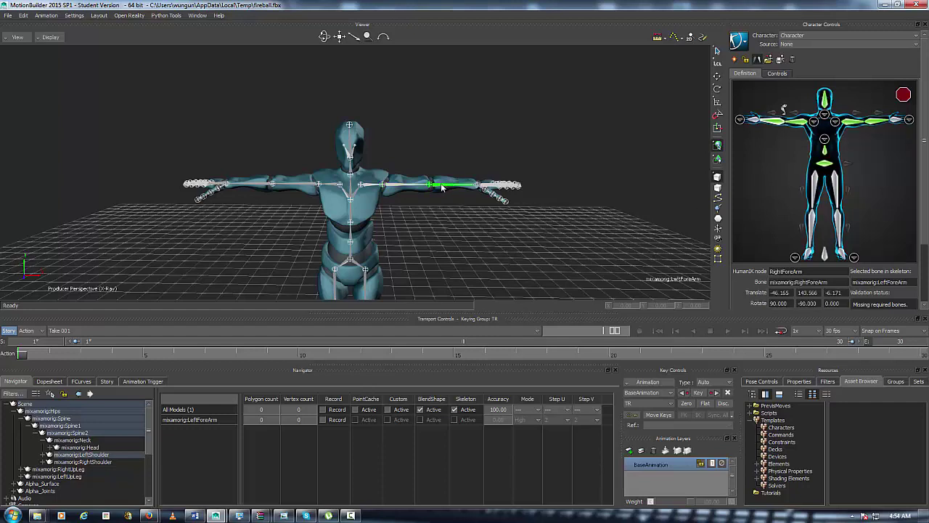
{"action": "left_click", "coordinate": [896, 119]}
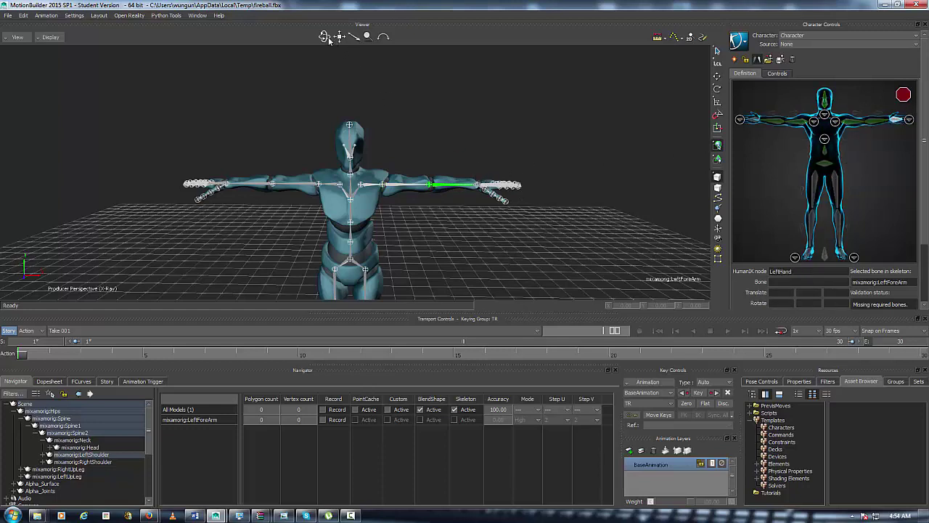
{"action": "left_click_drag", "start_coordinate": [325, 37], "coordinate": [326, 39]}
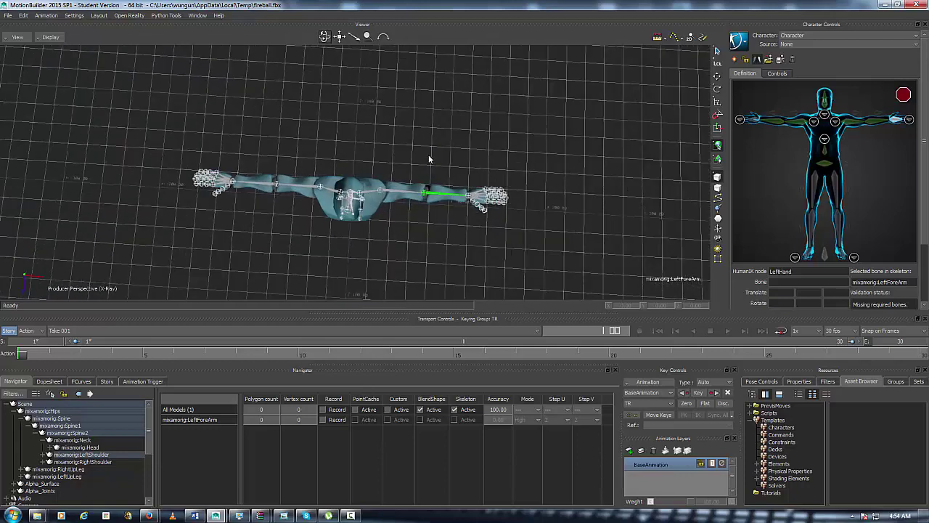
{"action": "left_click", "coordinate": [476, 197]}
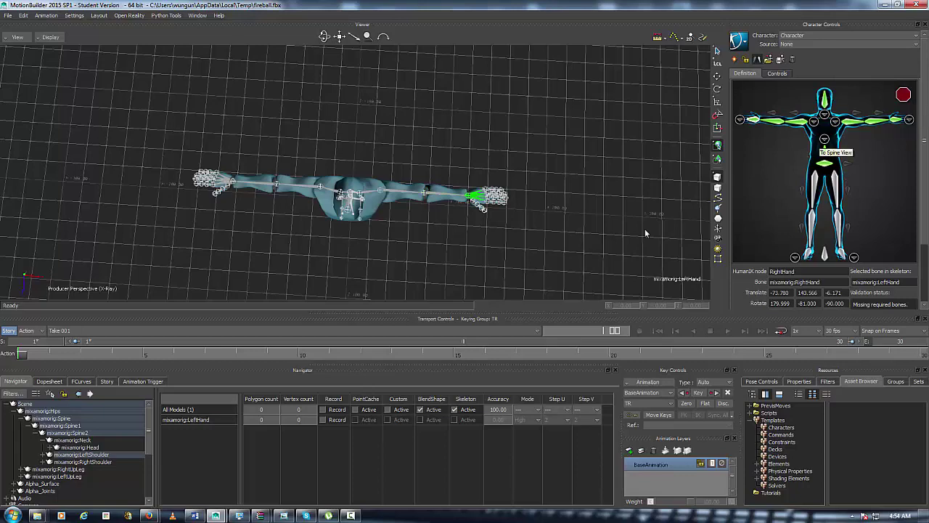
In the detailed hand definition, assign the four mixamorig:LeftHandThumb bones to the matching LeftHandThumb1 to LeftHandThumb4 nodes
{"action": "scroll", "coordinate": [541, 211], "scroll_direction": "up", "scroll_amount": 3}
{"action": "scroll", "coordinate": [541, 217], "scroll_direction": "up", "scroll_amount": 2}
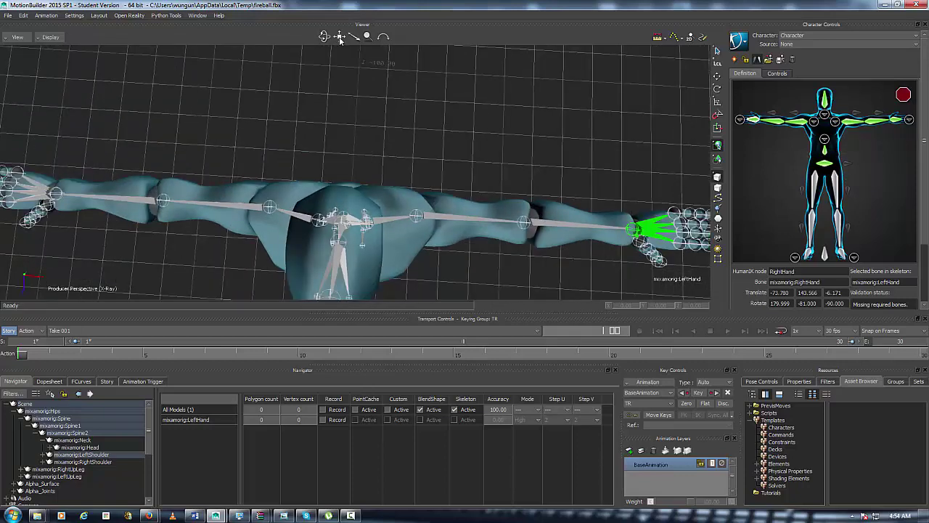
{"action": "left_click_drag", "start_coordinate": [340, 38], "coordinate": [312, 33]}
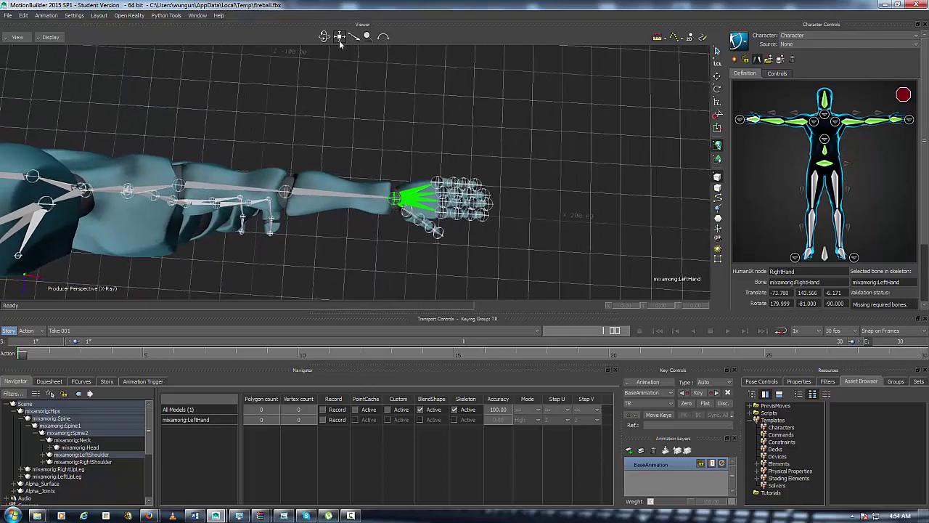
{"action": "left_click", "coordinate": [910, 120]}
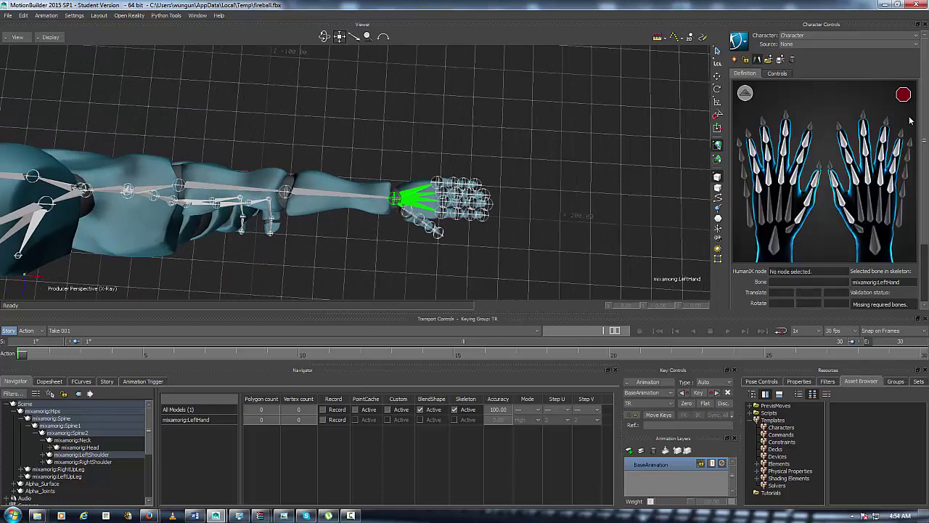
{"action": "left_click", "coordinate": [748, 92]}
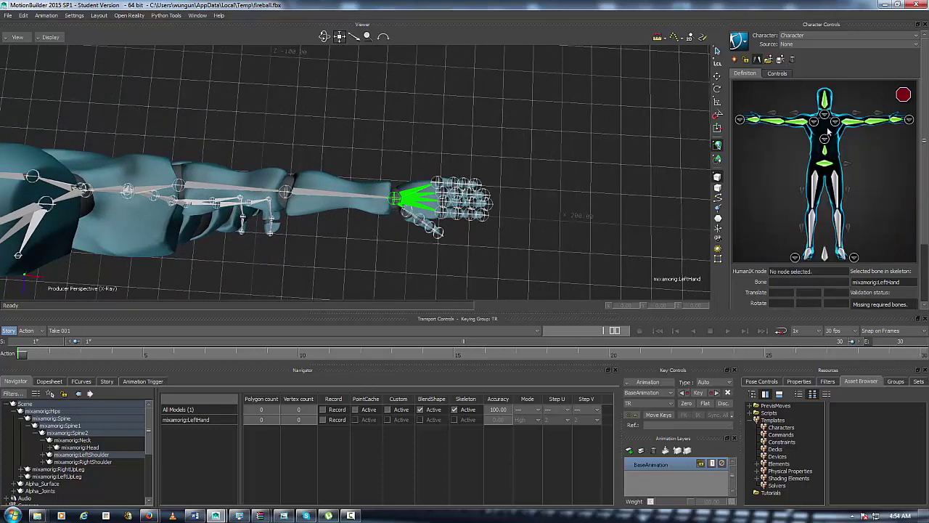
{"action": "left_click", "coordinate": [910, 120]}
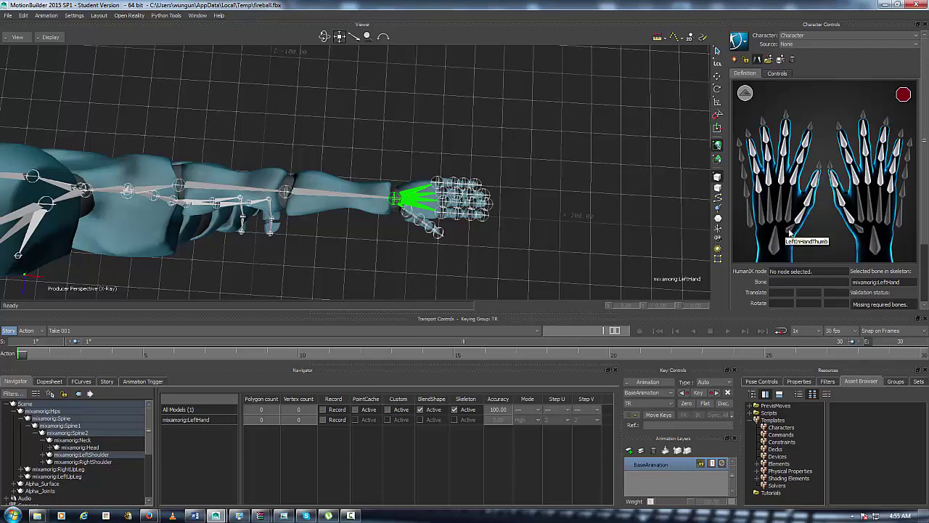
{"action": "scroll", "coordinate": [400, 252], "scroll_direction": "up", "scroll_amount": 2}
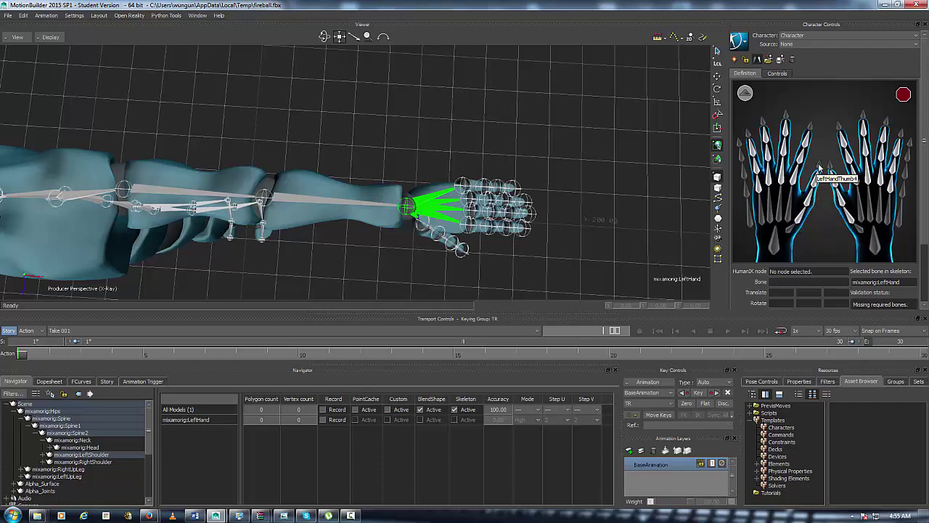
{"action": "left_click", "coordinate": [802, 217]}
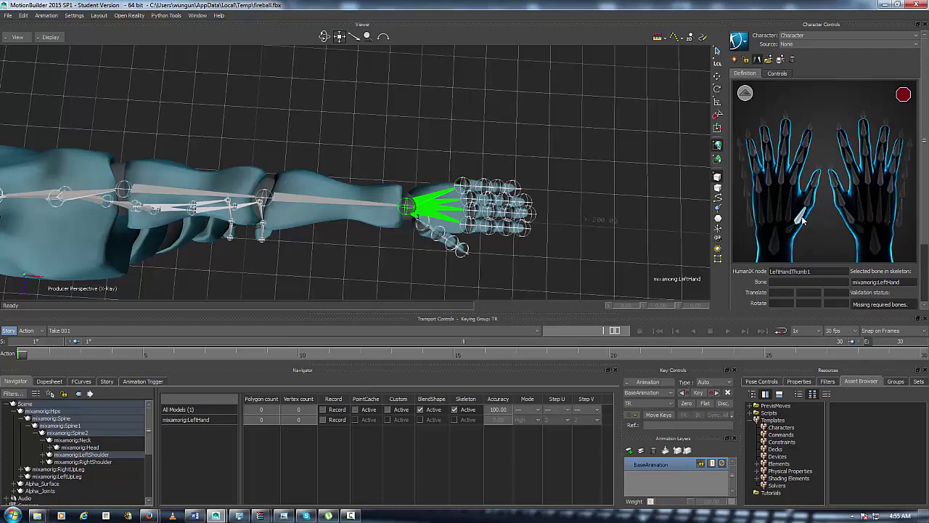
{"action": "left_click", "coordinate": [423, 227]}
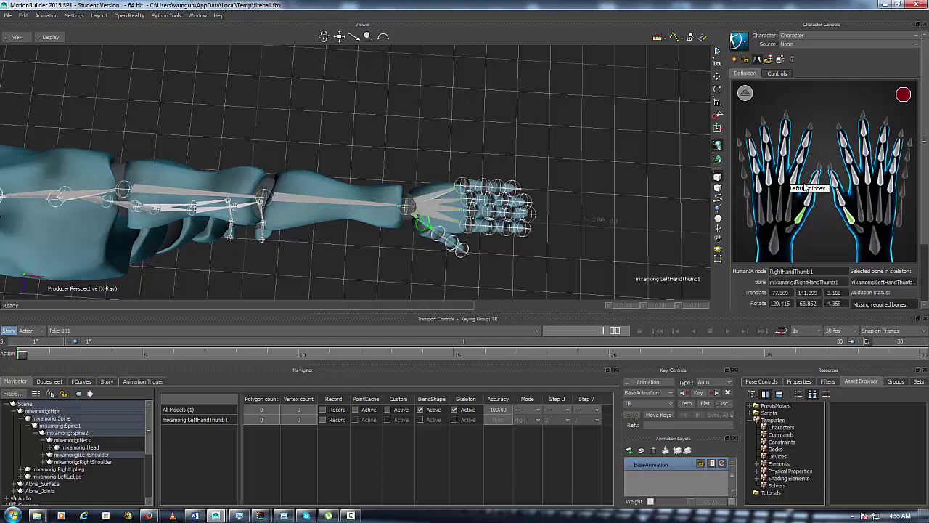
{"action": "left_click", "coordinate": [808, 201]}
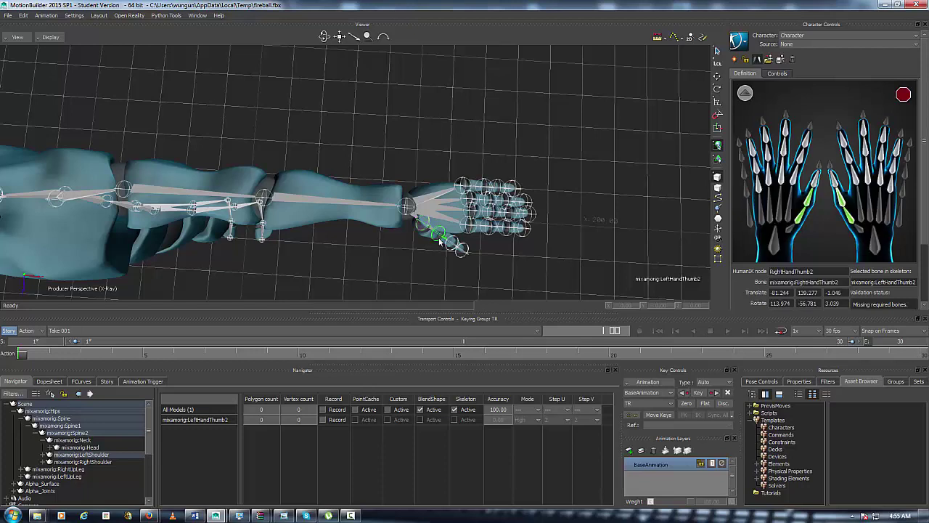
{"action": "left_click", "coordinate": [814, 181]}
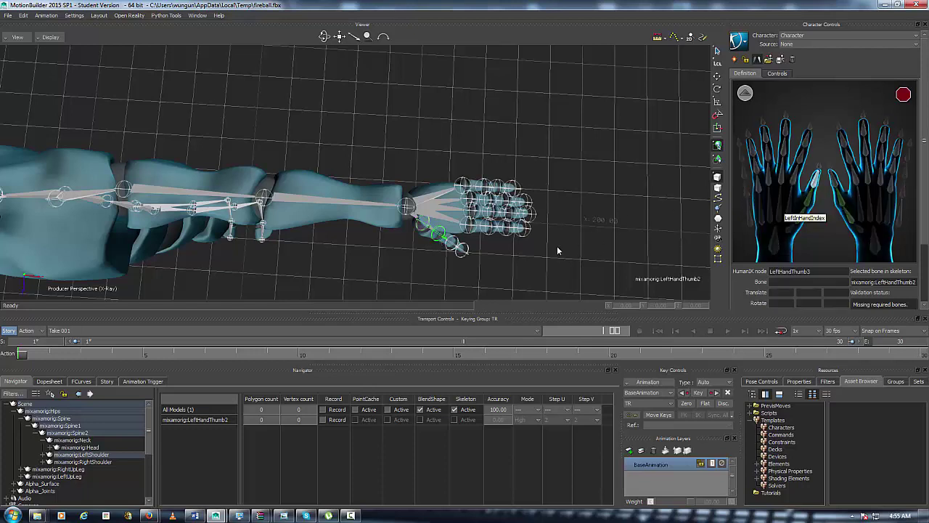
{"action": "left_click", "coordinate": [459, 247]}
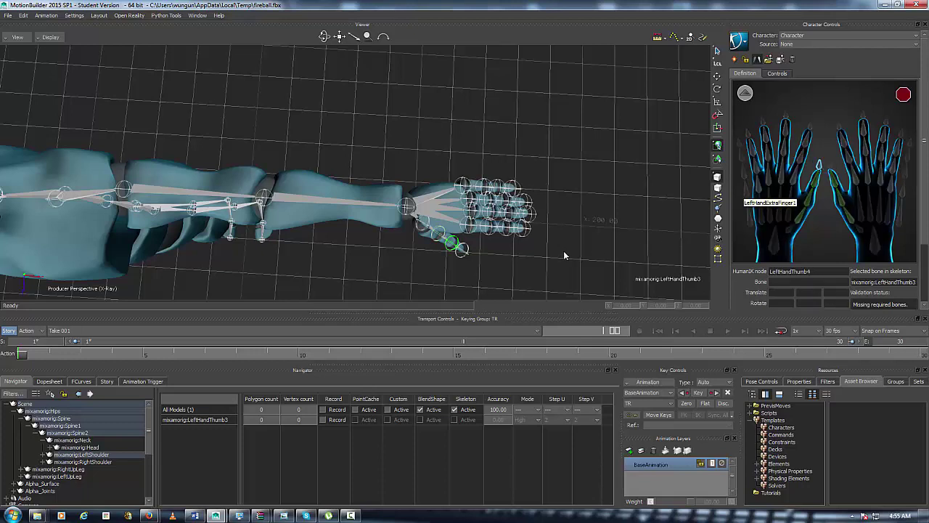
{"action": "left_click", "coordinate": [467, 250]}
Assign the mixamorig:LeftHandIndex1 to mixamorig:LeftHandIndex4 bones to the matching LeftHandIndex1 to LeftHandIndex4 nodes
{"action": "left_click", "coordinate": [470, 227]}
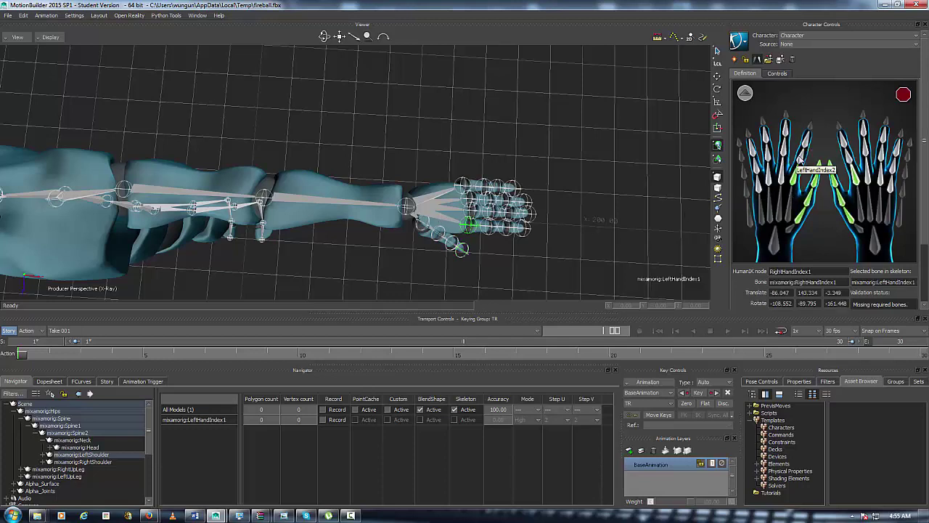
{"action": "left_click", "coordinate": [489, 227]}
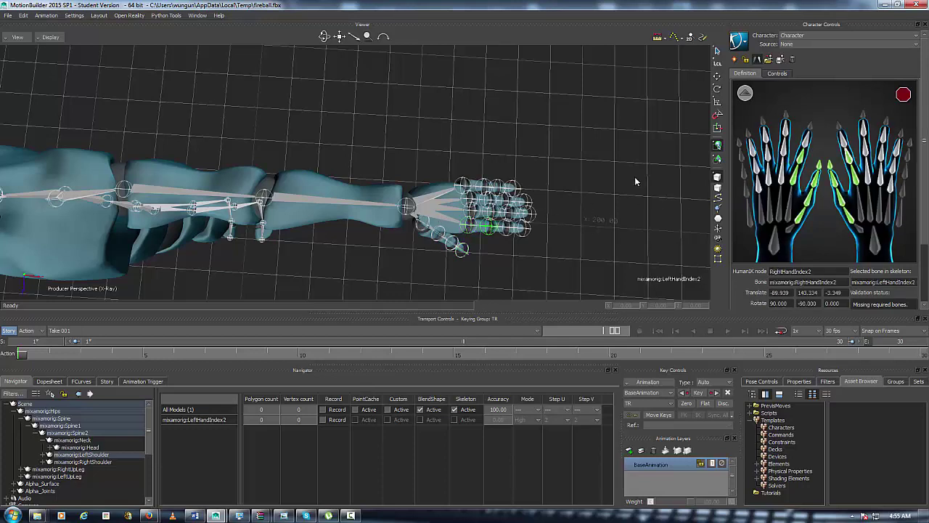
{"action": "left_click", "coordinate": [511, 228]}
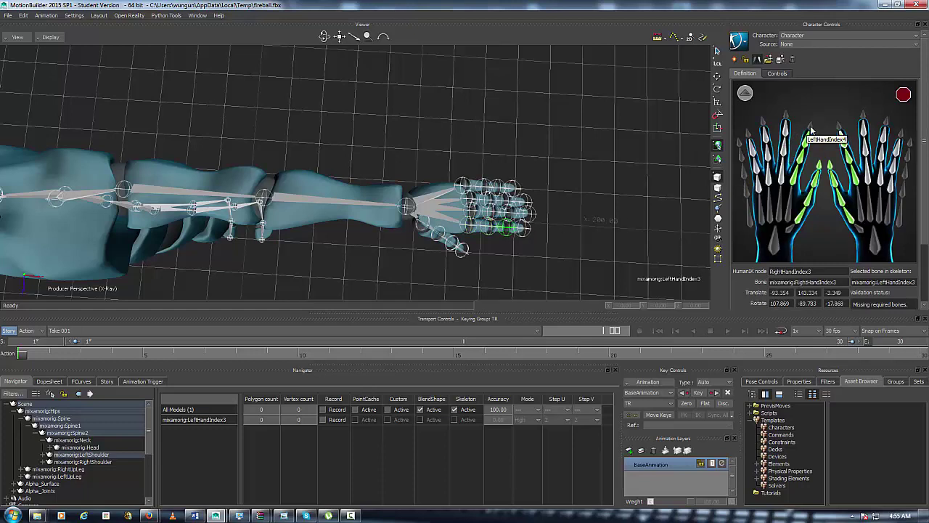
{"action": "left_click", "coordinate": [811, 127]}
{"action": "left_click", "coordinate": [522, 229]}
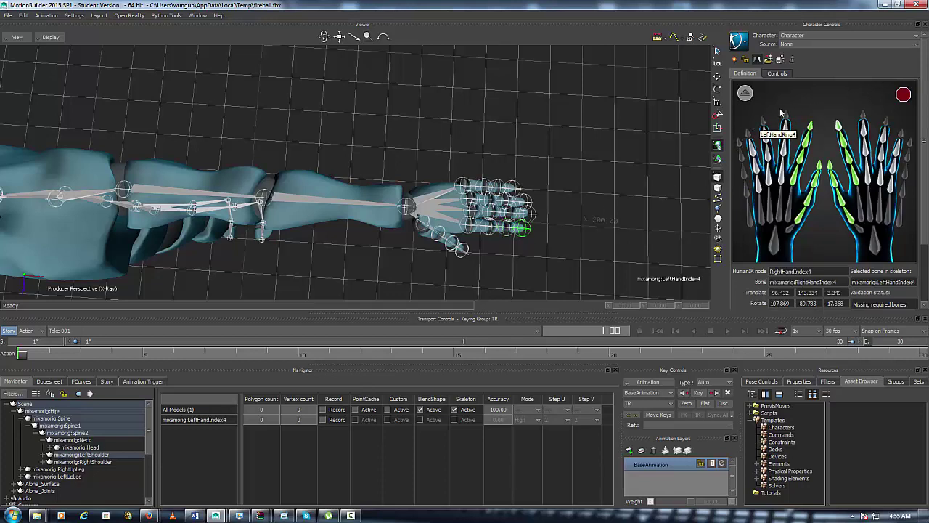
Assign the mixamorig:LeftHandMiddle1 to mixamorig:LeftHandMiddle4 bones to the matching LeftHandMiddle1 to LeftHandMiddle4 nodes
{"action": "left_click", "coordinate": [781, 184]}
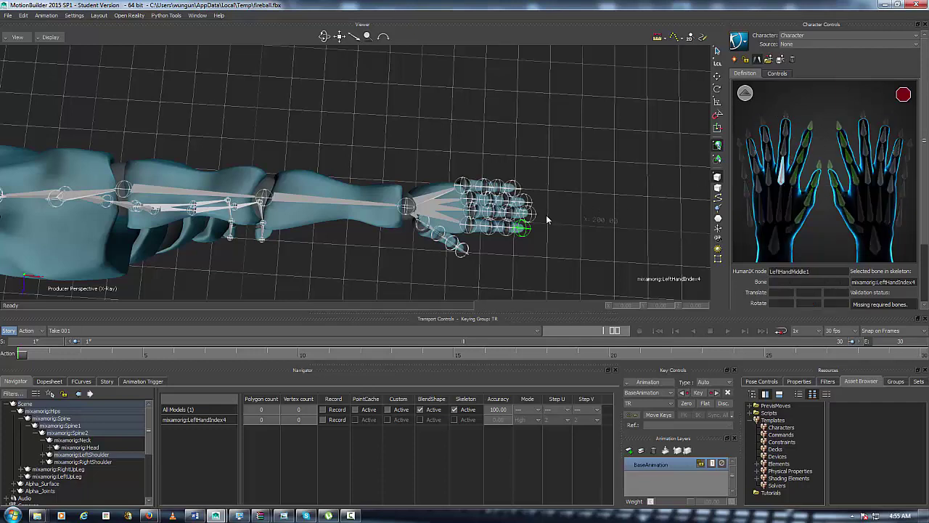
{"action": "left_click", "coordinate": [474, 213]}
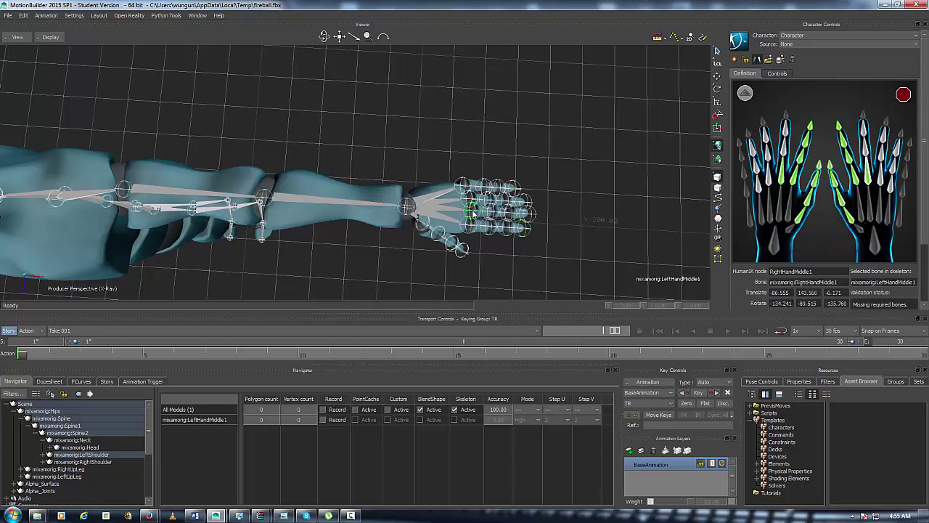
{"action": "left_click", "coordinate": [786, 151]}
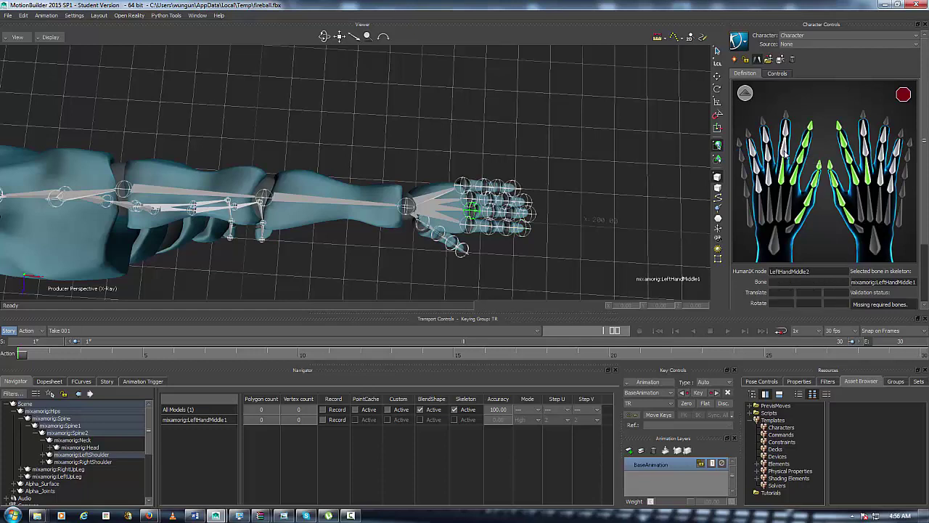
{"action": "left_click", "coordinate": [493, 212]}
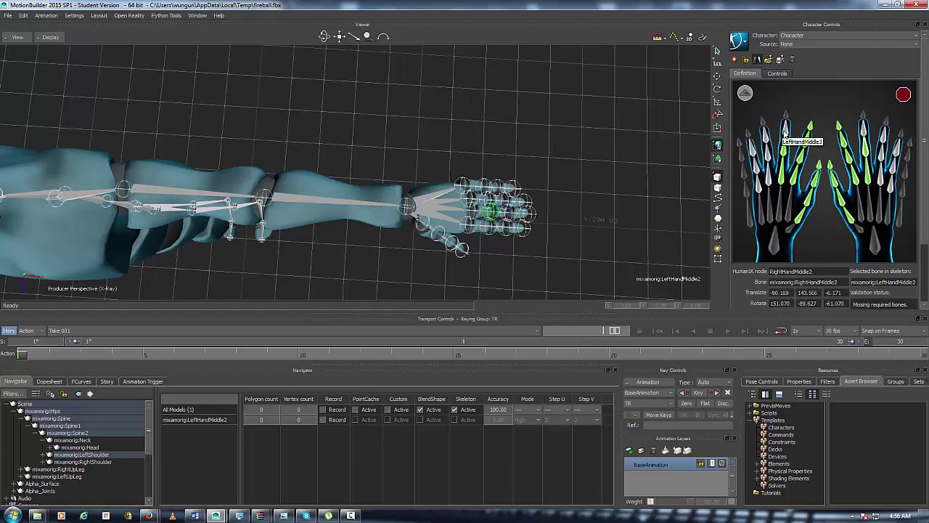
{"action": "left_click", "coordinate": [512, 215]}
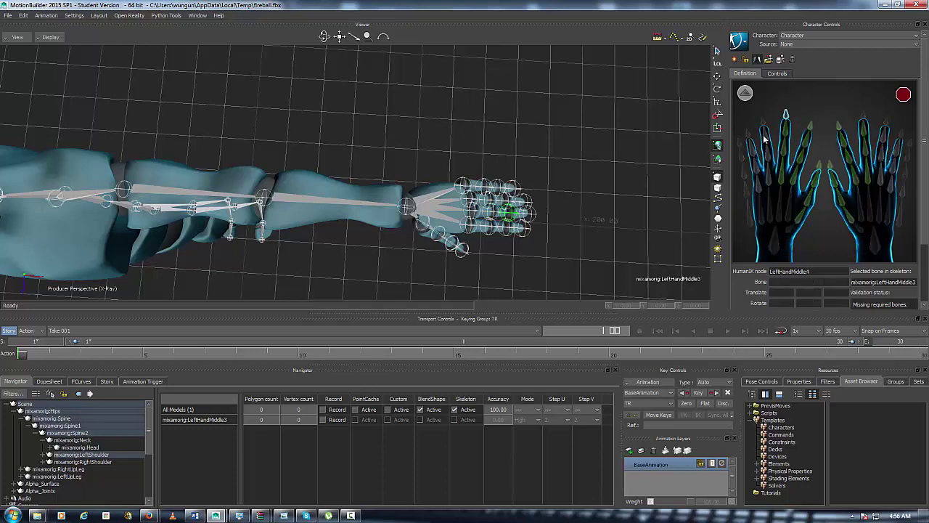
{"action": "left_click", "coordinate": [531, 215]}
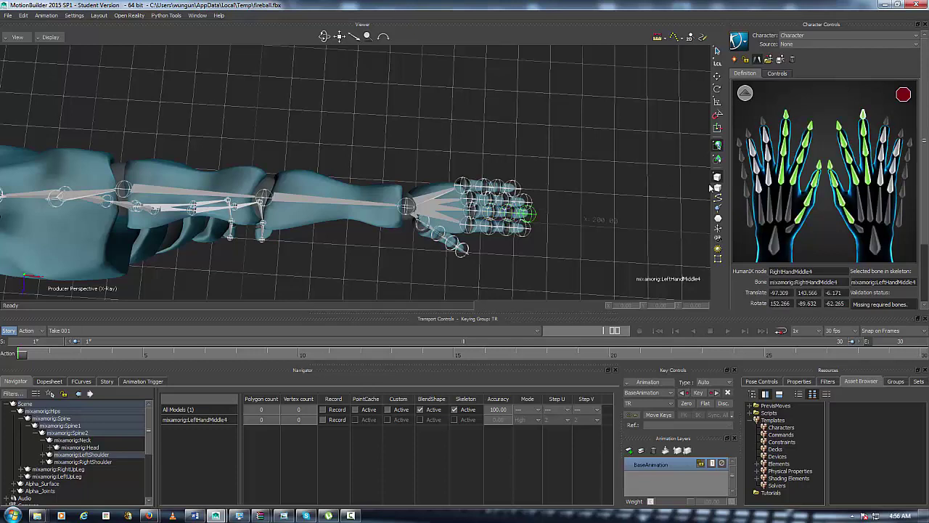
Assign the mixamorig:LeftHandRing1 to mixamorig:LeftHandRing4 bones to the matching LeftHandRing1 to LeftHandRing4 nodes
{"action": "double_click", "coordinate": [768, 179]}
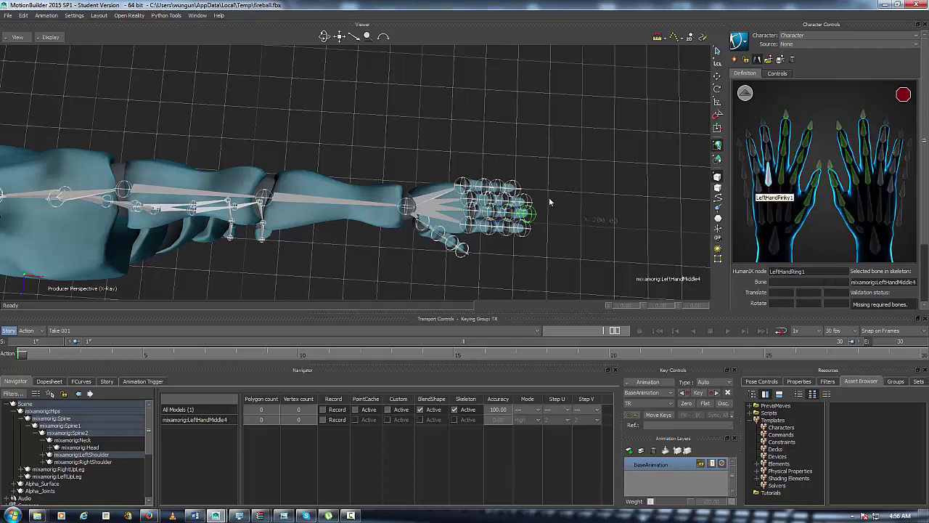
{"action": "left_click", "coordinate": [469, 199]}
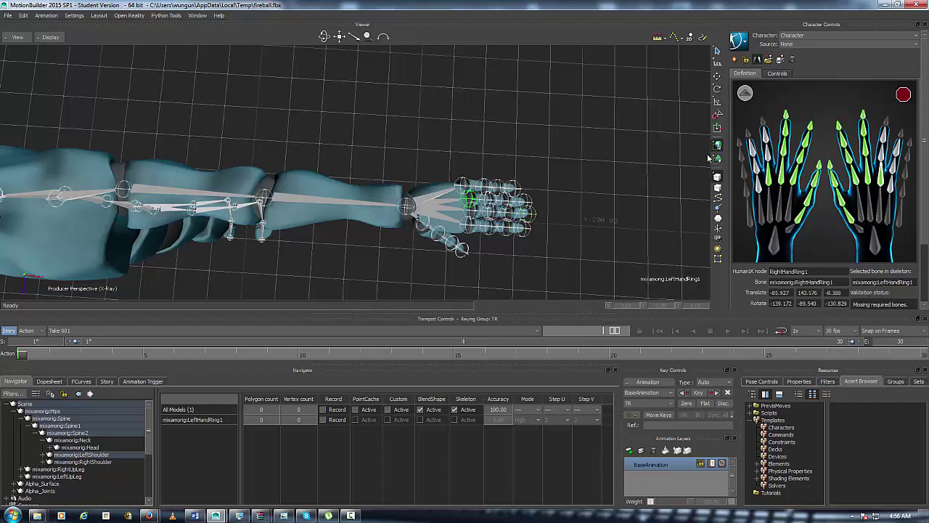
{"action": "left_click", "coordinate": [768, 155]}
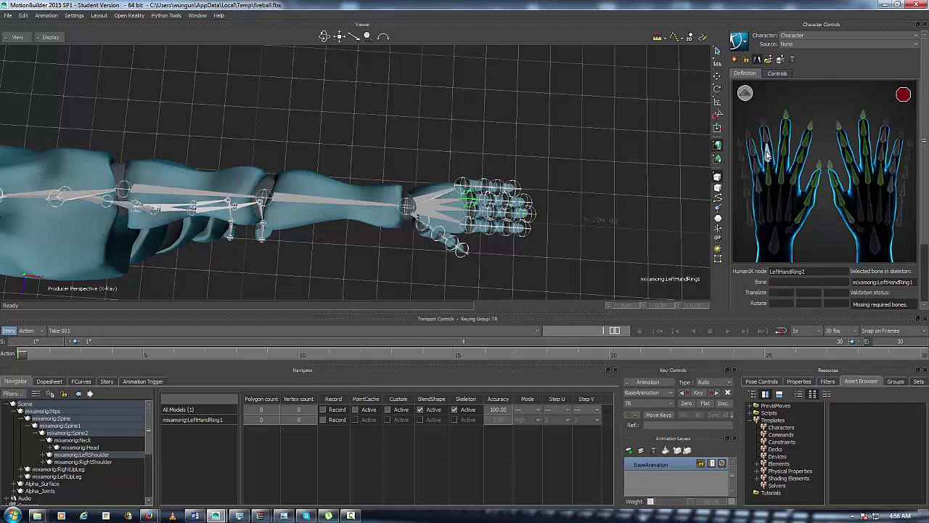
{"action": "left_click", "coordinate": [490, 200]}
{"action": "left_click", "coordinate": [766, 136]}
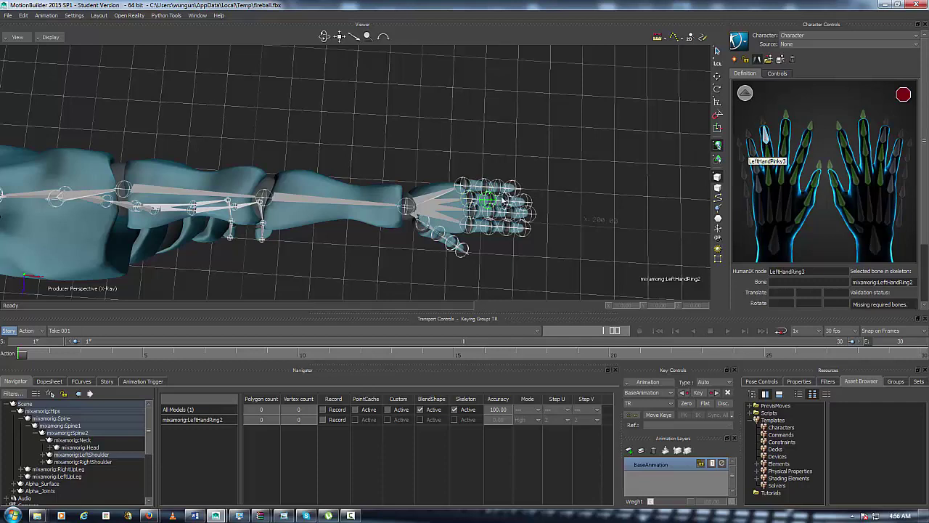
{"action": "left_click", "coordinate": [506, 204]}
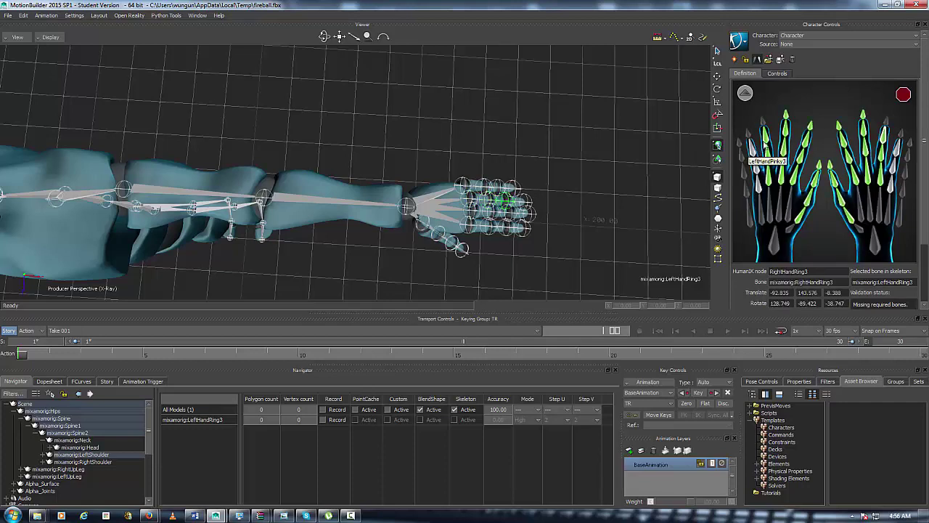
{"action": "left_click", "coordinate": [763, 124]}
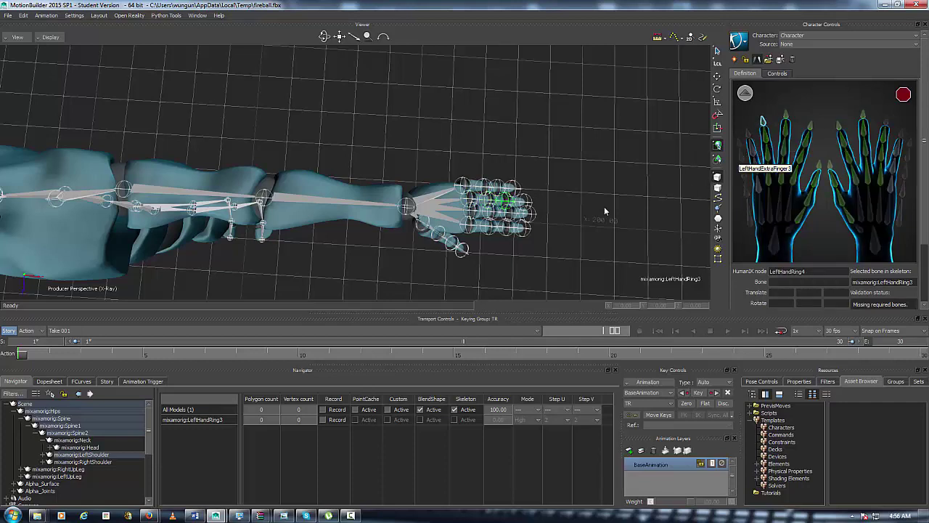
{"action": "left_click", "coordinate": [528, 205]}
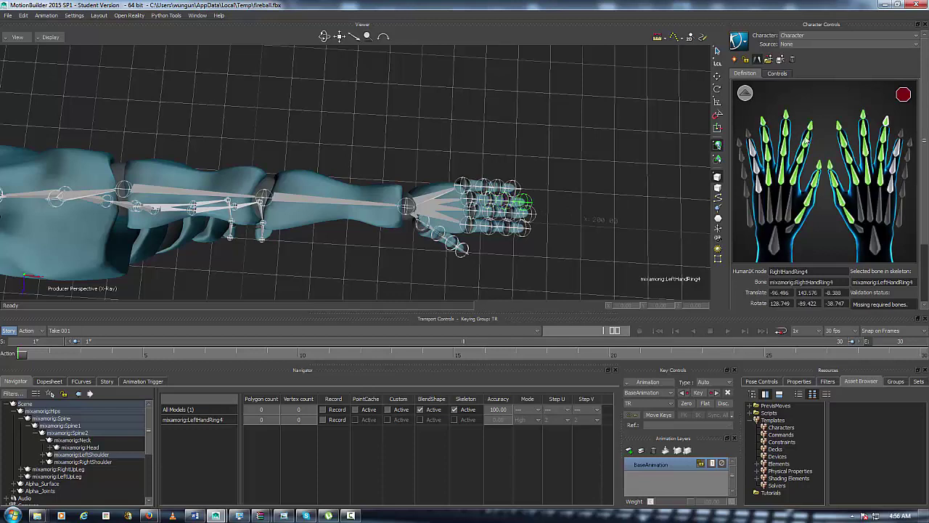
Assign the mixamorig:LeftHandPinky1 to mixamorig:LeftHandPinky4 bones to the matching LeftHandPinky1 to LeftHandPinky4 nodes
{"action": "left_click", "coordinate": [758, 187]}
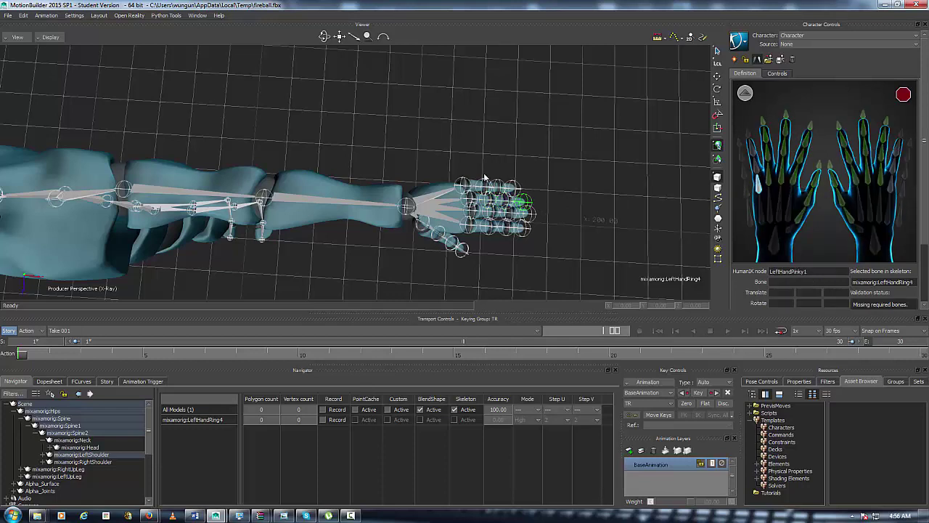
{"action": "left_click", "coordinate": [462, 186]}
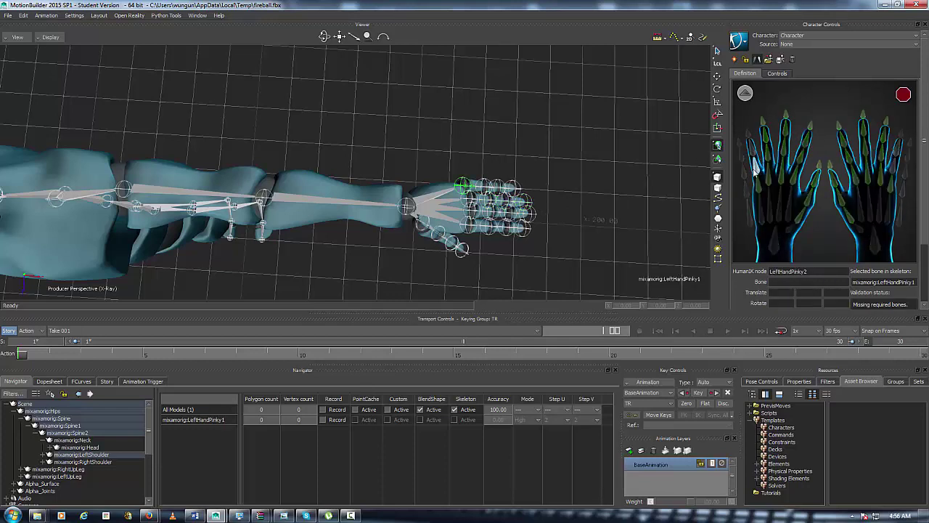
{"action": "left_click", "coordinate": [481, 187]}
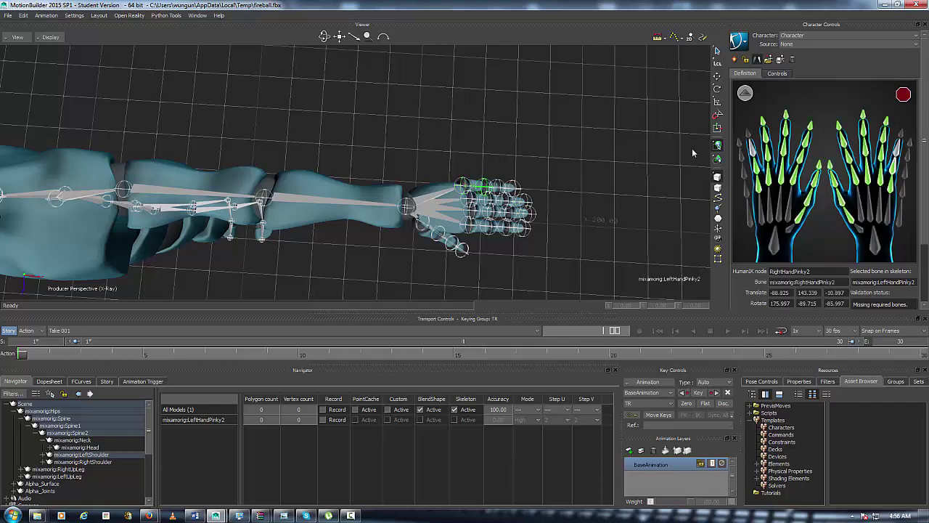
{"action": "left_click", "coordinate": [751, 146]}
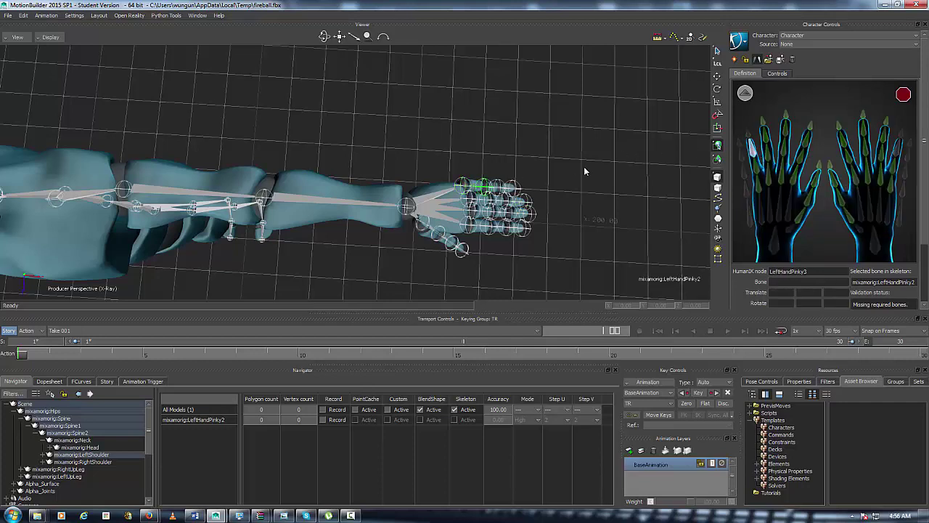
{"action": "left_click", "coordinate": [493, 183]}
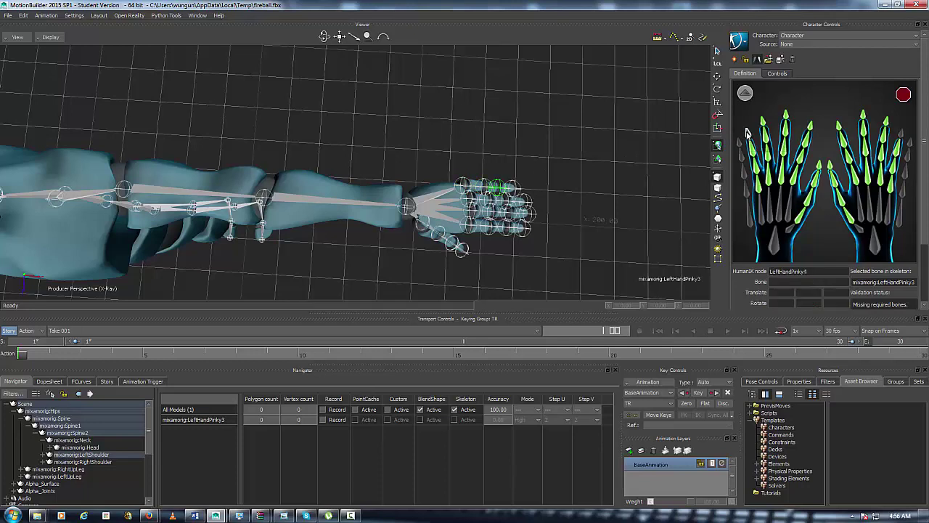
{"action": "left_click", "coordinate": [512, 188]}
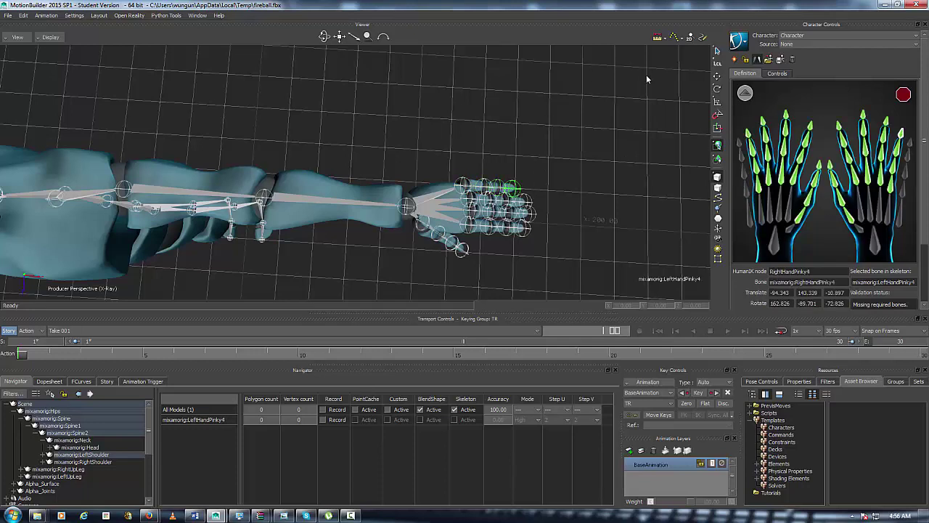
Return the character definition from the hands to the full body and check its validation status
{"action": "scroll", "coordinate": [618, 99], "scroll_direction": "down", "scroll_amount": 4}
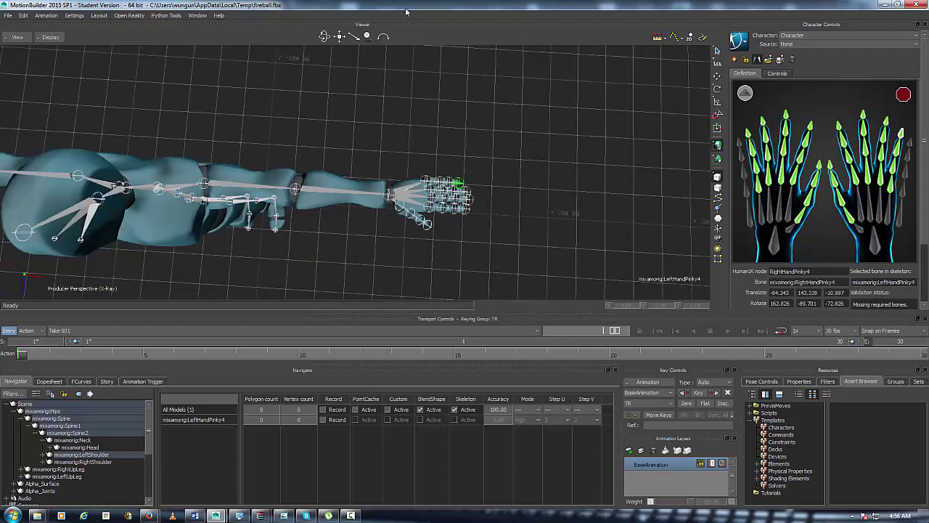
{"action": "left_click_drag", "start_coordinate": [326, 38], "coordinate": [327, 10]}
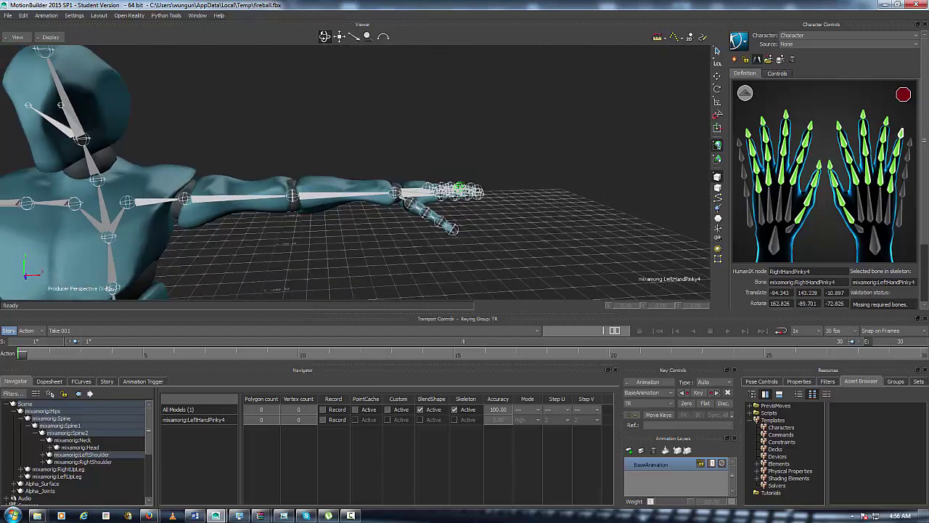
{"action": "scroll", "coordinate": [372, 104], "scroll_direction": "down", "scroll_amount": 4}
{"action": "left_click", "coordinate": [747, 96]}
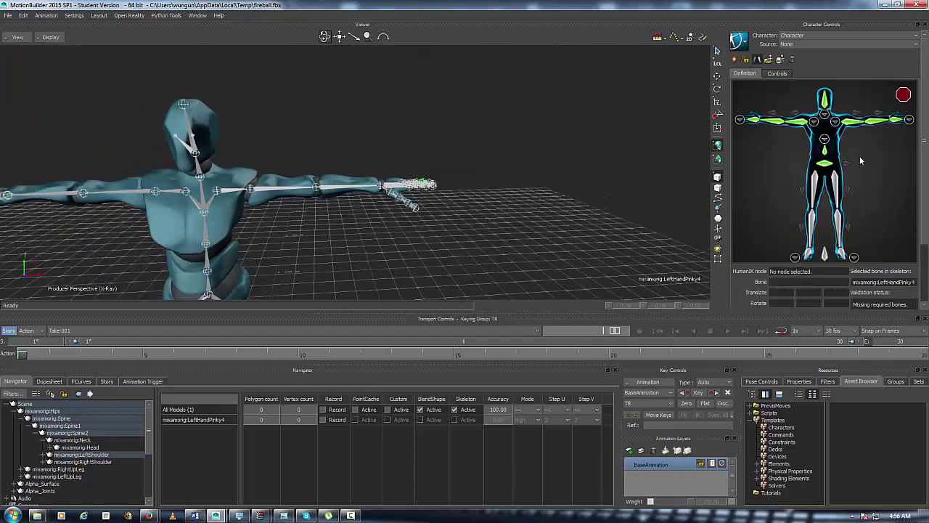
{"action": "mouse_move", "coordinate": [904, 95]}
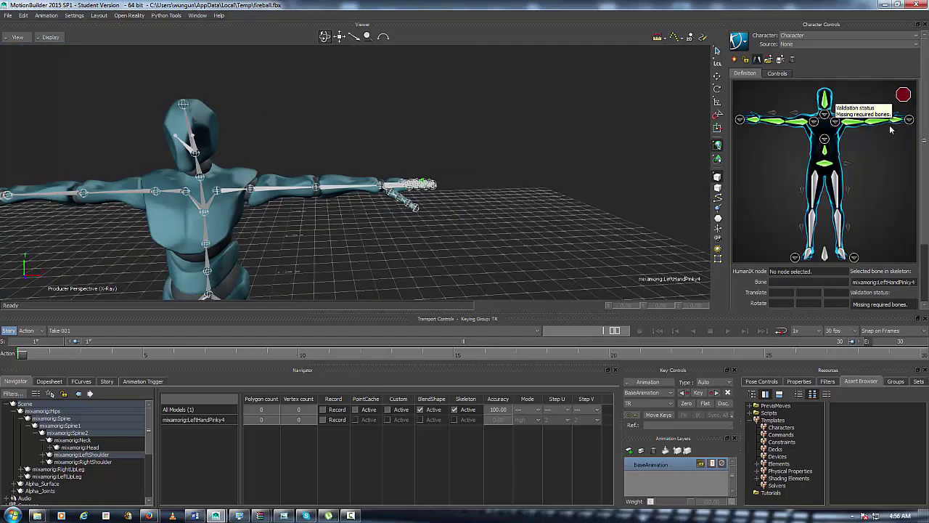
Assign the mixamorig:LeftUpLeg, mixamorig:LeftLeg and mixamorig:LeftFoot bones to the matching LeftUpLeg, LeftLeg and LeftFoot nodes
{"action": "mouse_move", "coordinate": [340, 37]}
{"action": "left_mouse_down"}
{"action": "mouse_move", "coordinate": [345, 30]}
{"action": "mouse_move", "coordinate": [341, 42]}
{"action": "mouse_move", "coordinate": [326, 37]}
{"action": "left_mouse_up"}
{"action": "scroll", "coordinate": [350, 155], "scroll_direction": "down", "scroll_amount": 3}
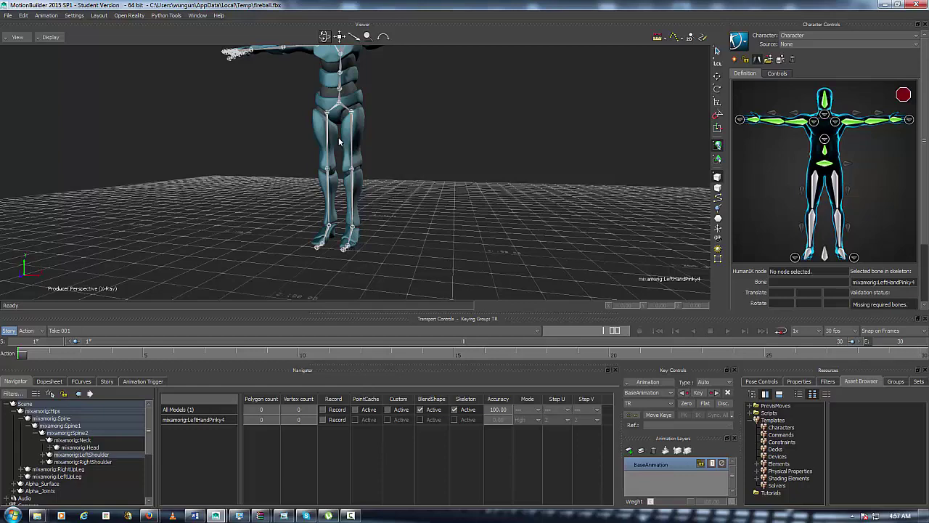
{"action": "left_click_drag", "start_coordinate": [325, 40], "coordinate": [330, 41]}
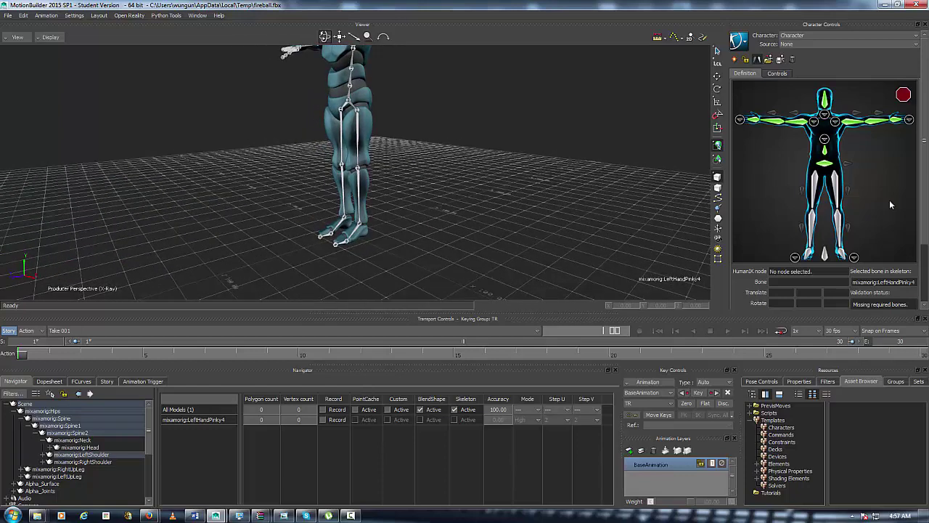
{"action": "left_click", "coordinate": [835, 187]}
{"action": "left_click", "coordinate": [358, 128]}
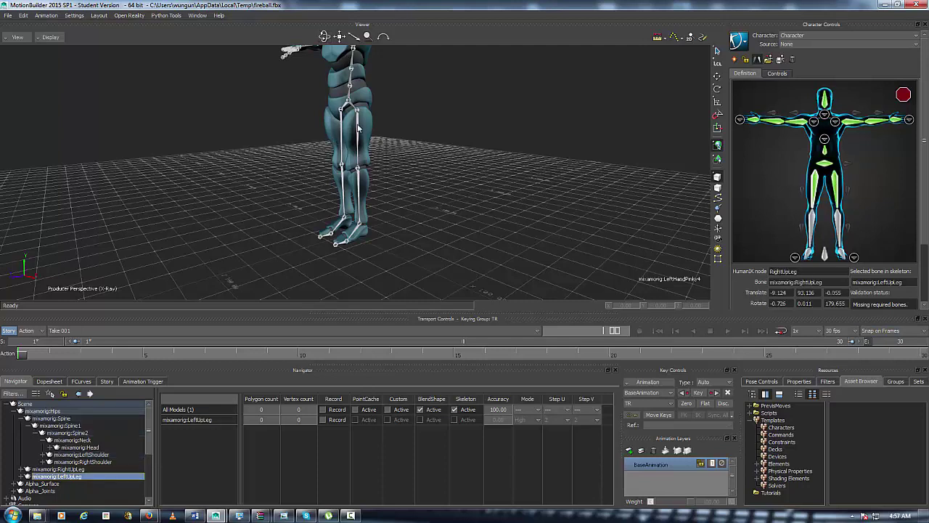
{"action": "left_click", "coordinate": [840, 222]}
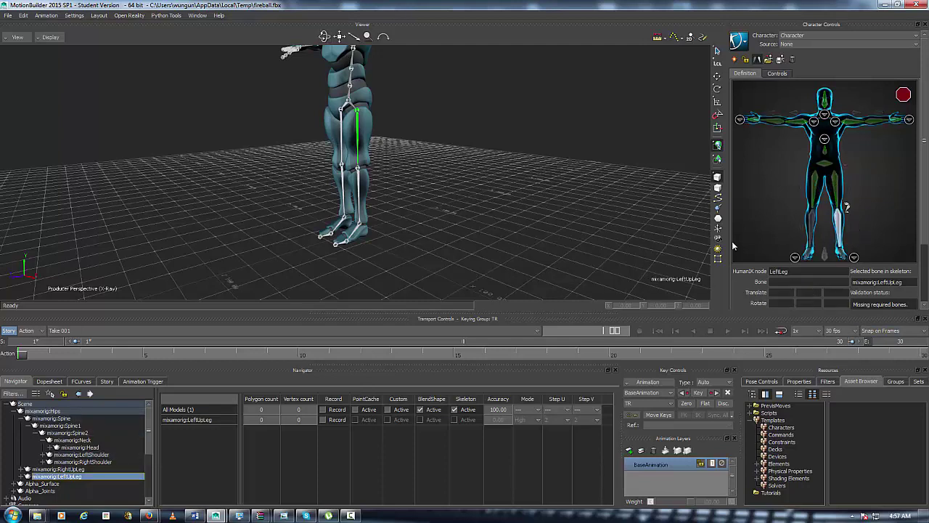
{"action": "left_click", "coordinate": [358, 188]}
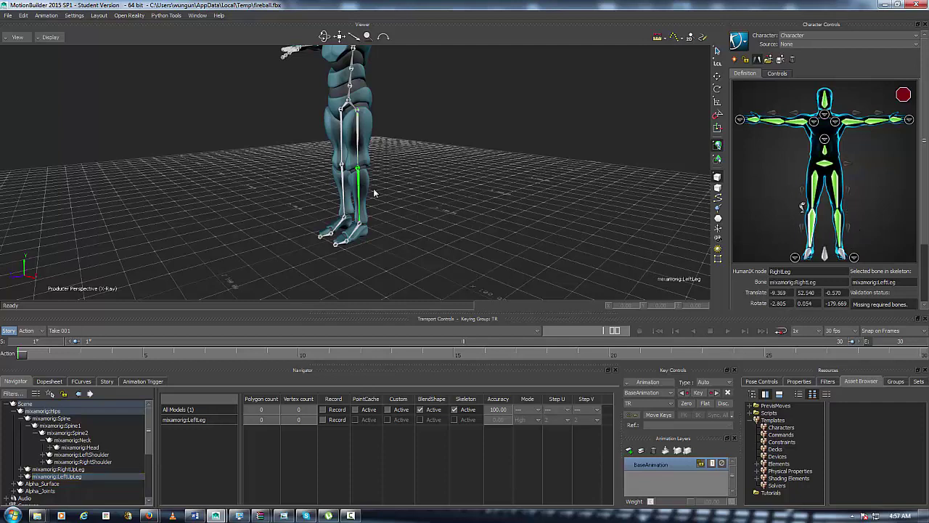
{"action": "left_click", "coordinate": [841, 252]}
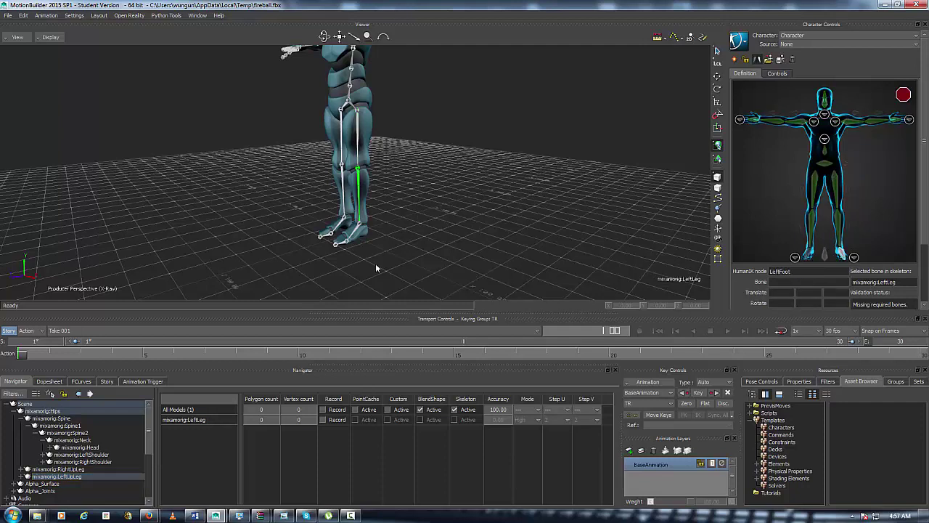
{"action": "left_click", "coordinate": [356, 233]}
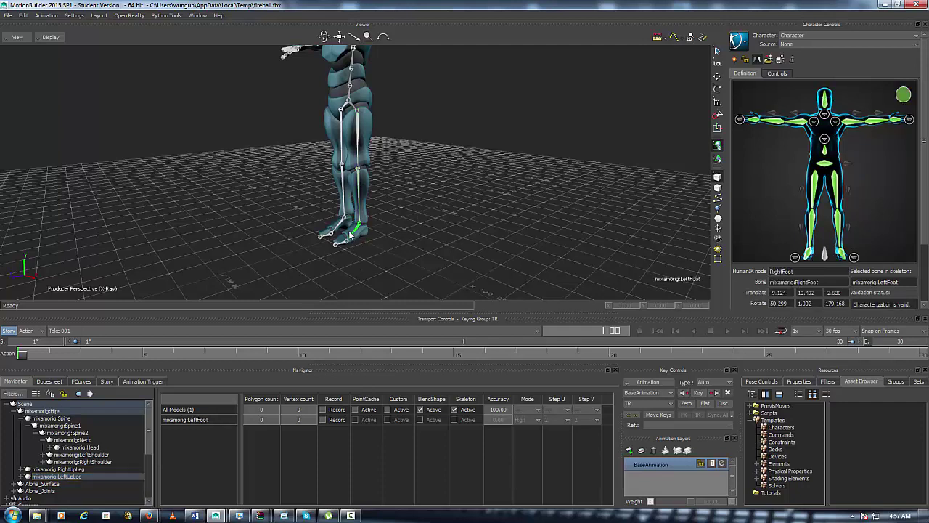
In the detailed feet definition, assign mixamorig:LeftToeBase to the LeftToeBase node, and return to the full-body definition
{"action": "left_click", "coordinate": [853, 257]}
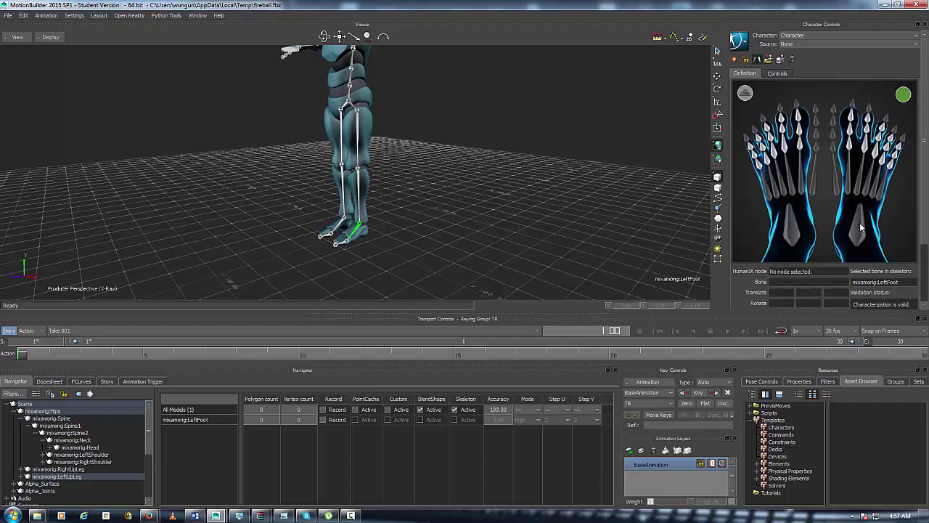
{"action": "left_click", "coordinate": [791, 234]}
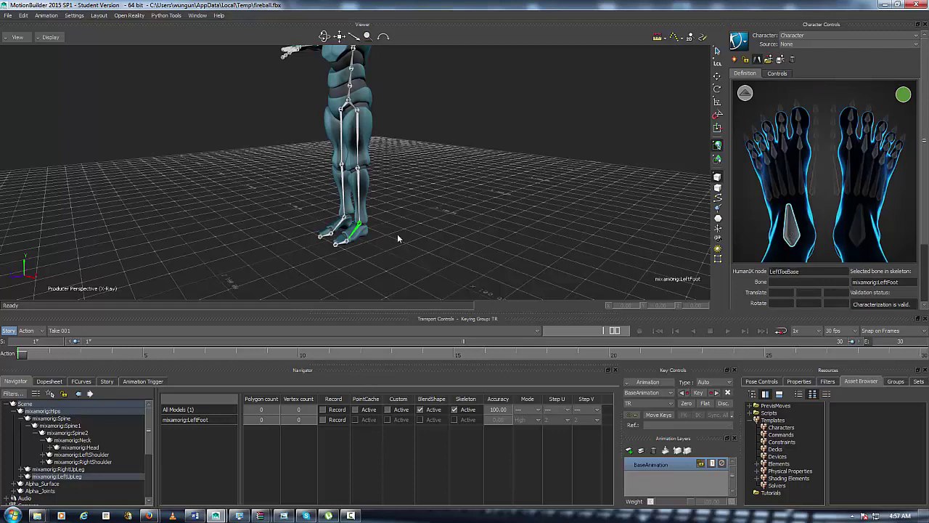
{"action": "left_click", "coordinate": [342, 243]}
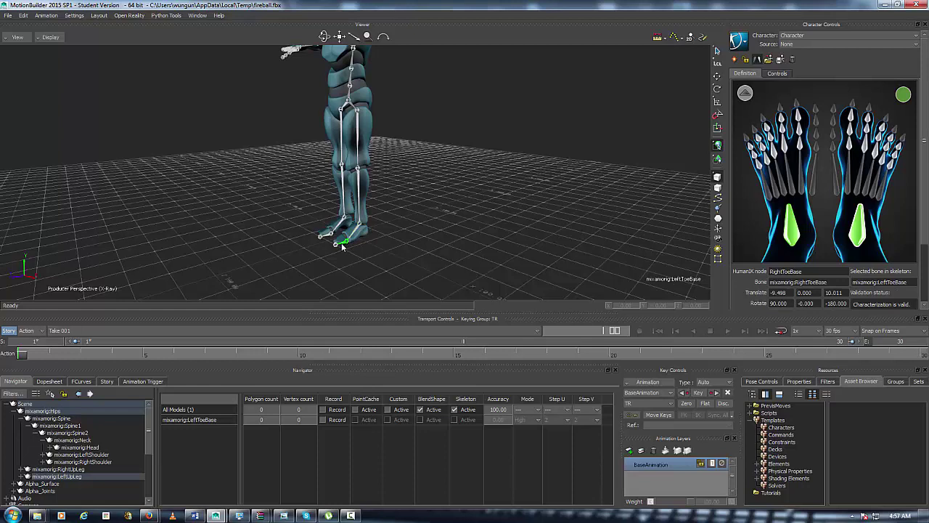
{"action": "left_click", "coordinate": [747, 94]}
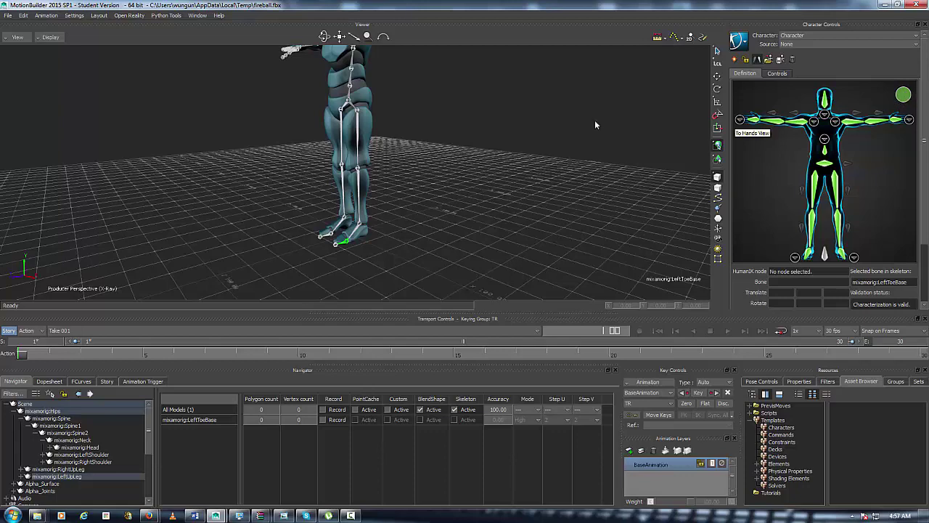
Try rotating the mixamorig:LeftArm bone downward out of the T-pose, and undo the rotation
{"action": "left_click_drag", "start_coordinate": [325, 38], "coordinate": [390, 125]}
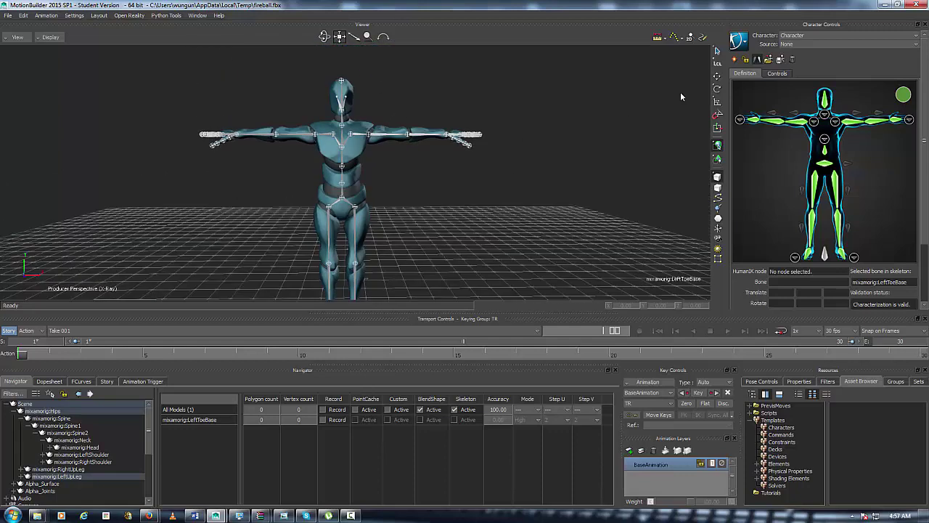
{"action": "left_click", "coordinate": [718, 90]}
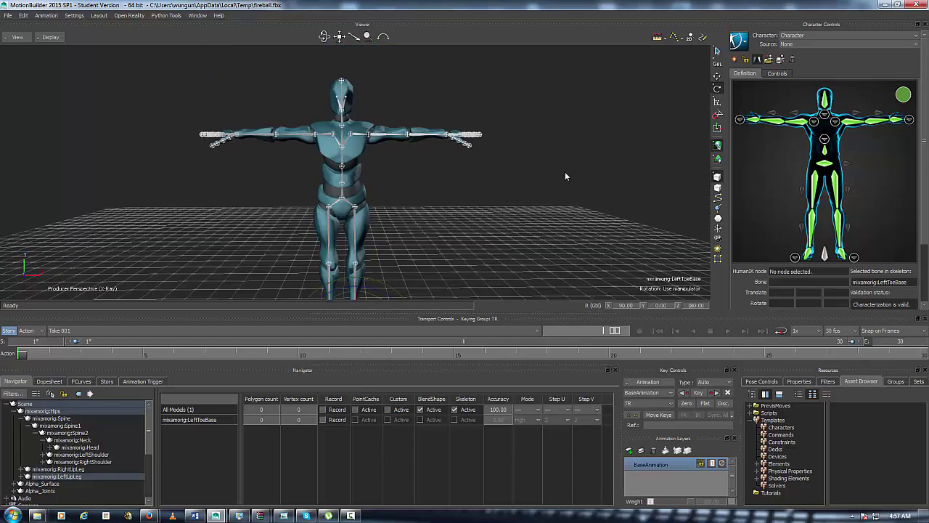
{"action": "scroll", "coordinate": [565, 171], "scroll_direction": "up", "scroll_amount": 5}
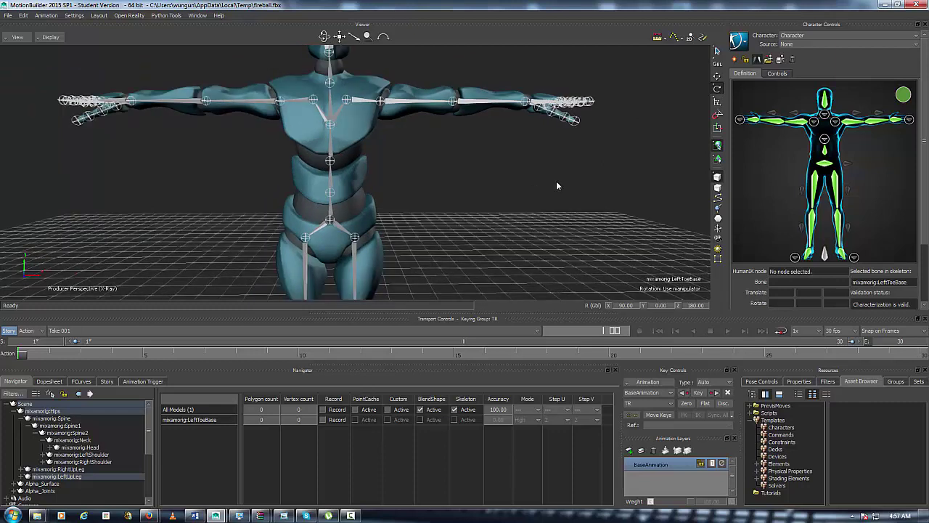
{"action": "left_click", "coordinate": [381, 102]}
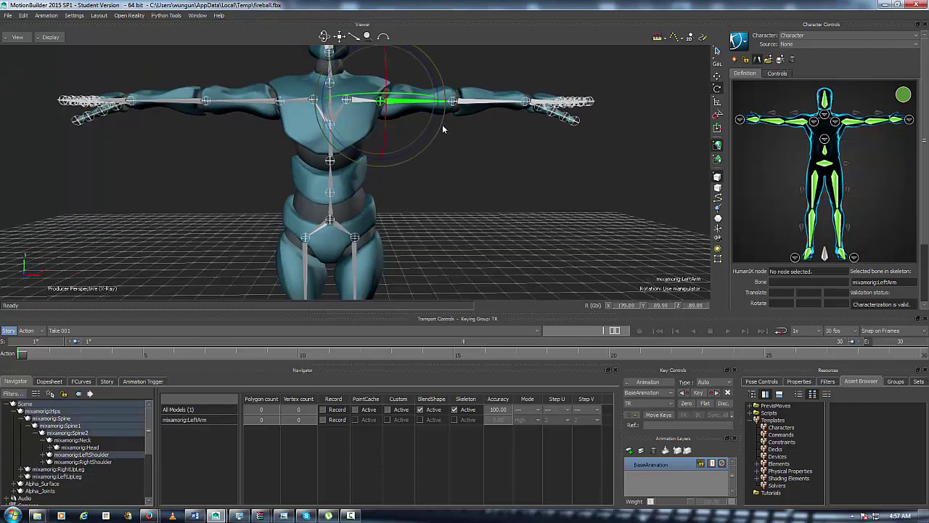
{"action": "left_click_drag", "start_coordinate": [440, 129], "coordinate": [428, 146]}
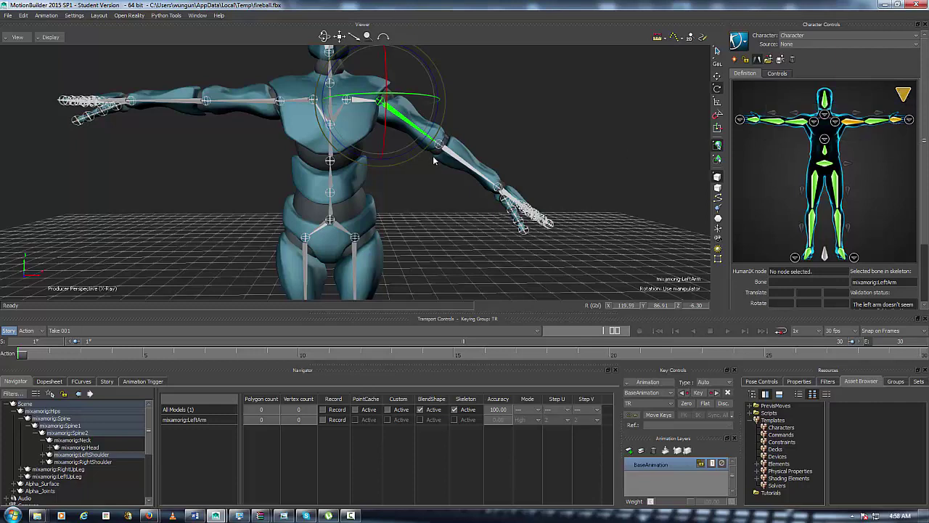
{"action": "key", "text": "ctrl+z"}
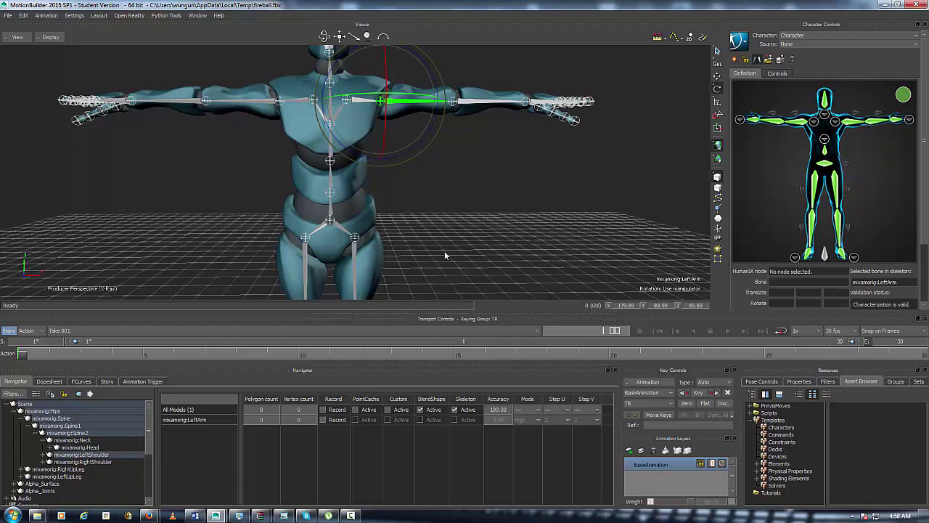
Collapse the Scene hierarchy and expand the Characters branch to list the Character entry
{"action": "scroll", "coordinate": [431, 180], "scroll_direction": "down", "scroll_amount": 4}
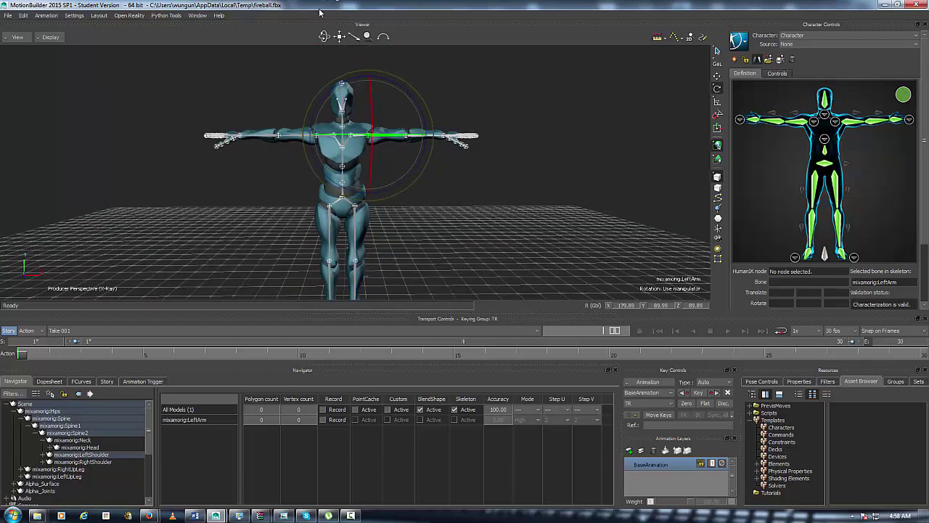
{"action": "mouse_move", "coordinate": [339, 37]}
{"action": "left_mouse_down"}
{"action": "mouse_move", "coordinate": [337, 21]}
{"action": "mouse_move", "coordinate": [338, 34]}
{"action": "left_mouse_up"}
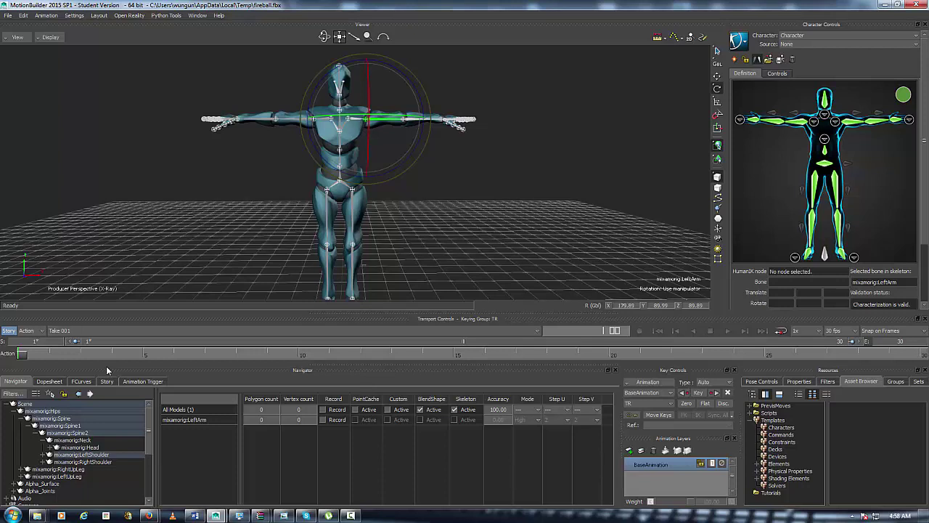
{"action": "scroll", "coordinate": [296, 200], "scroll_direction": "down", "scroll_amount": 3}
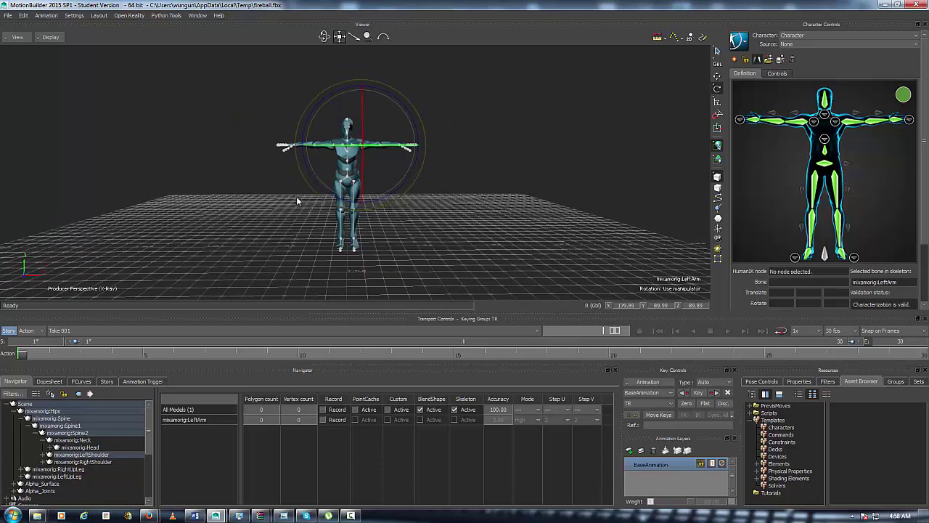
{"action": "scroll", "coordinate": [296, 201], "scroll_direction": "up", "scroll_amount": 3}
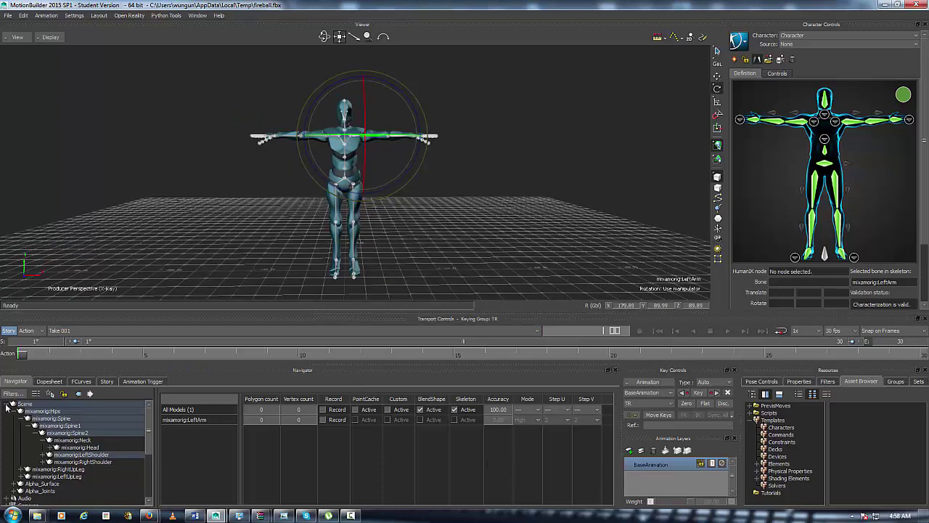
{"action": "left_click", "coordinate": [8, 405]}
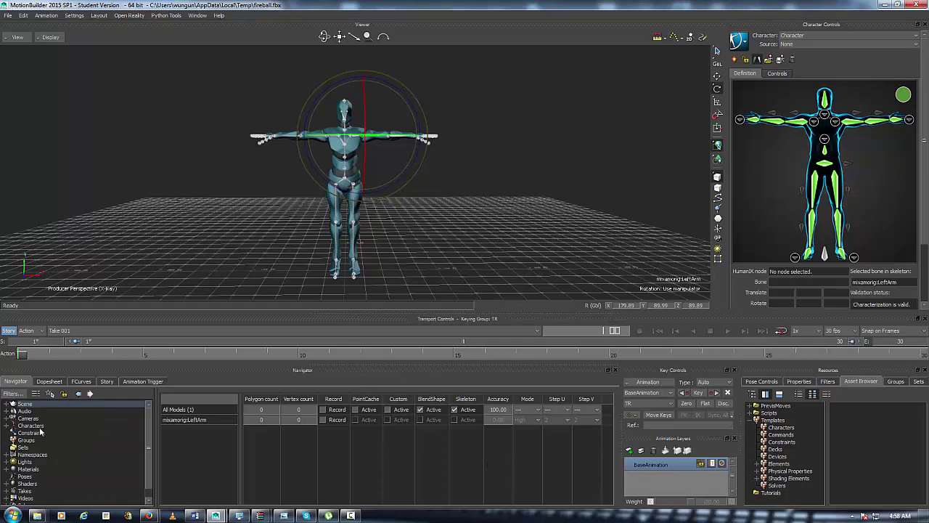
{"action": "left_click", "coordinate": [6, 427]}
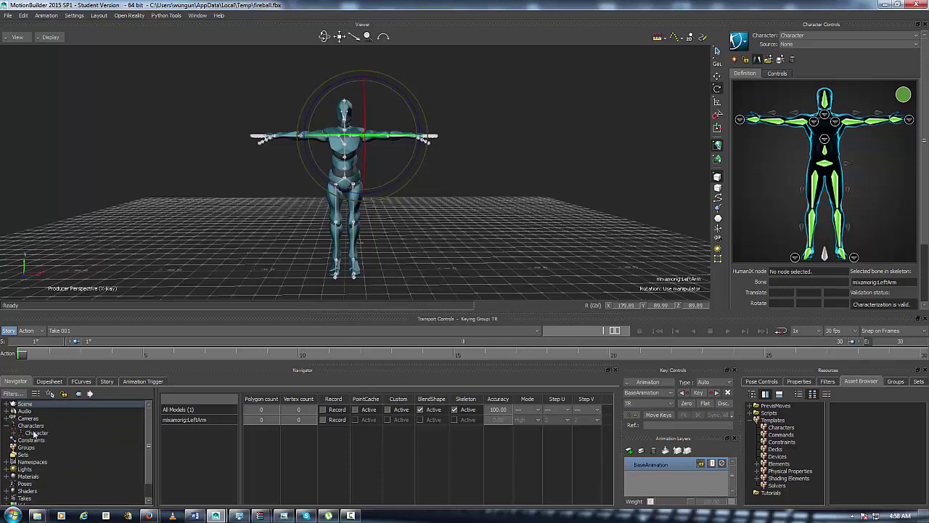
{"action": "left_click", "coordinate": [7, 426]}
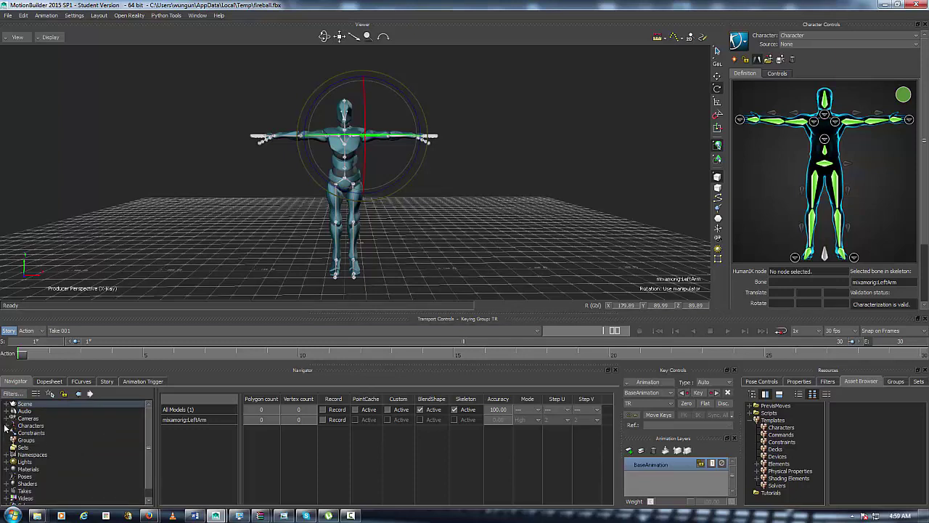
{"action": "left_click", "coordinate": [6, 426]}
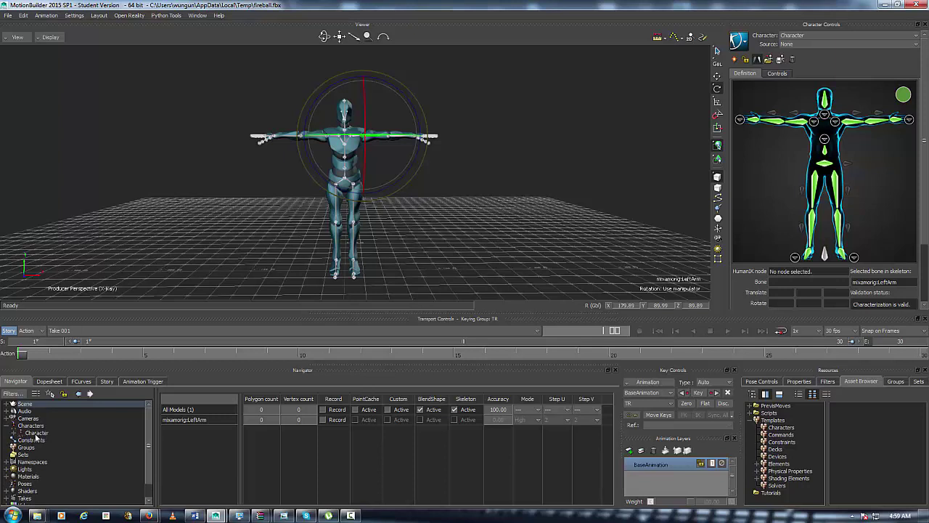
Open the Character's definition settings, enlarge the area showing them, and characterize the character as a Biped
{"action": "left_click", "coordinate": [36, 432]}
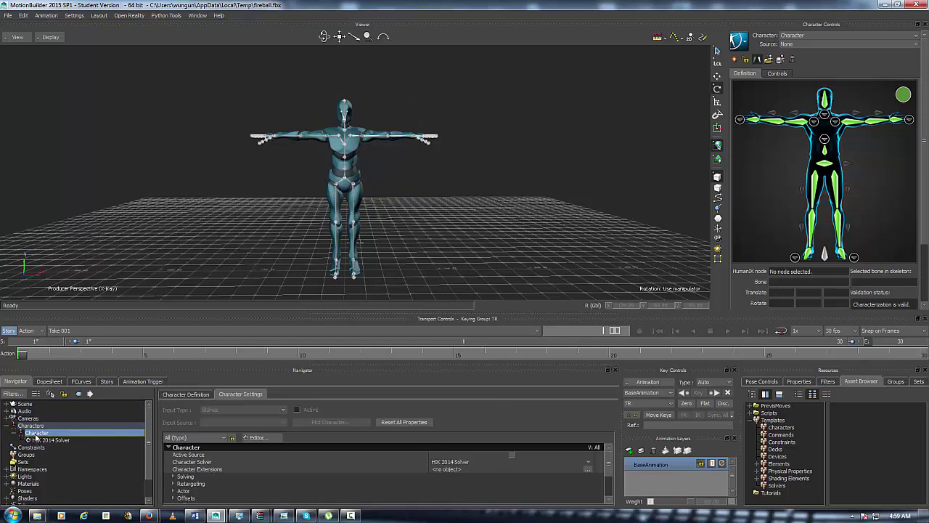
{"action": "left_click", "coordinate": [190, 394]}
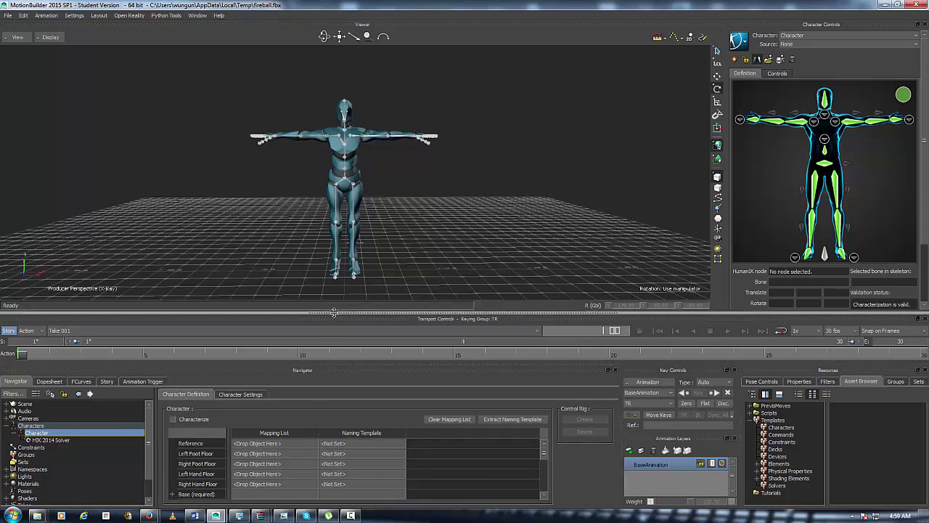
{"action": "left_click_drag", "start_coordinate": [331, 313], "coordinate": [334, 272]}
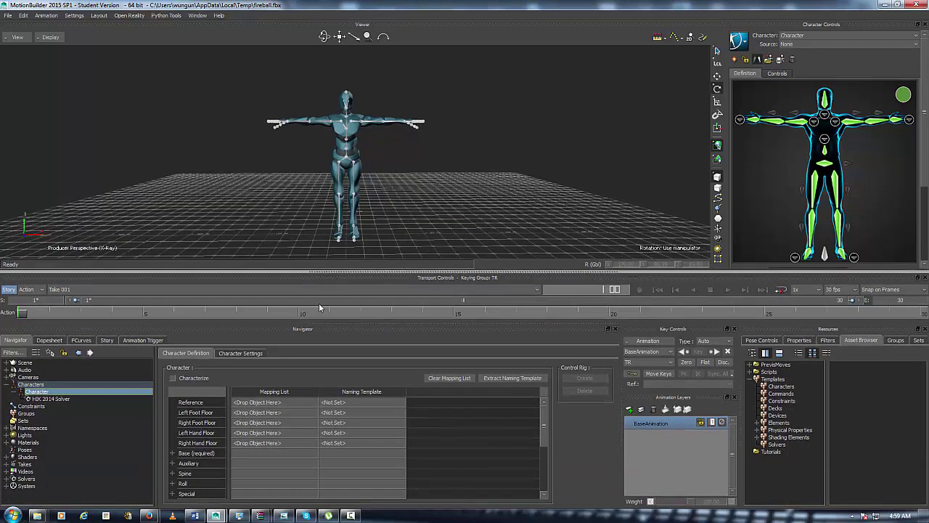
{"action": "left_click", "coordinate": [173, 379]}
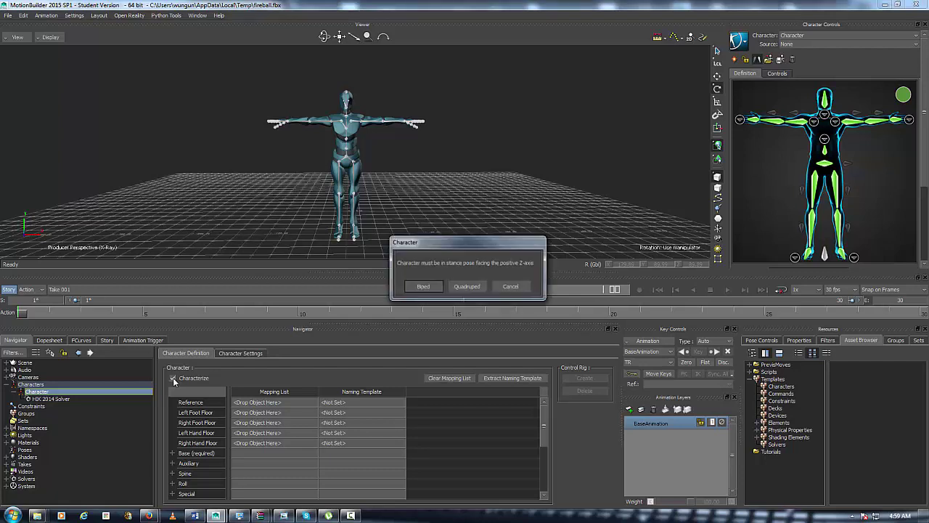
{"action": "left_click", "coordinate": [422, 286]}
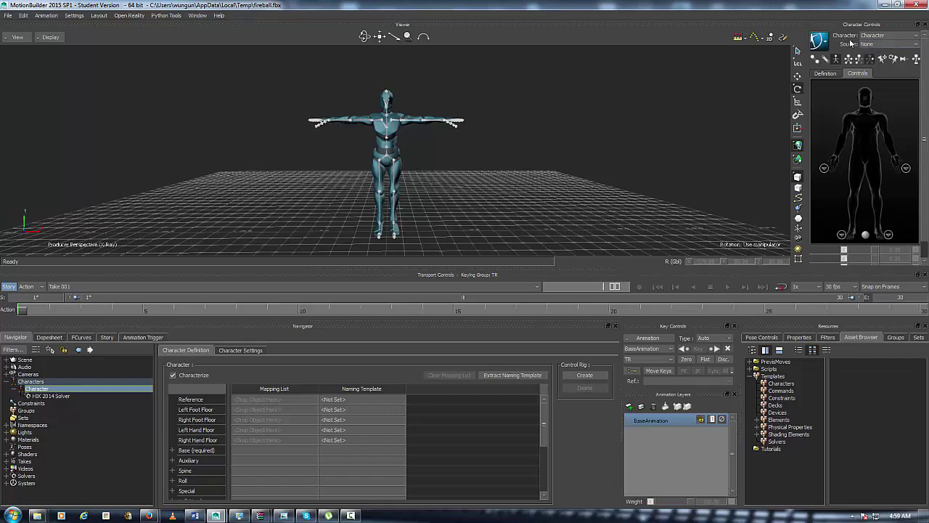
Switch the current take from Take 001 to mixamo.com and scrub through the start of its animation
{"action": "mouse_move", "coordinate": [363, 40]}
{"action": "left_mouse_down"}
{"action": "mouse_move", "coordinate": [406, 39]}
{"action": "mouse_move", "coordinate": [382, 66]}
{"action": "mouse_move", "coordinate": [389, 37]}
{"action": "mouse_move", "coordinate": [366, 35]}
{"action": "mouse_move", "coordinate": [364, 42]}
{"action": "left_mouse_up"}
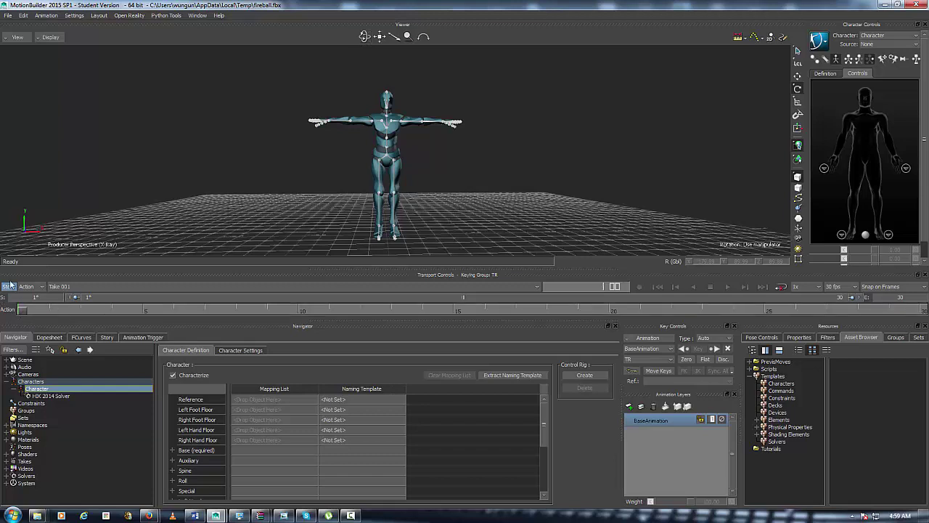
{"action": "left_click", "coordinate": [82, 288]}
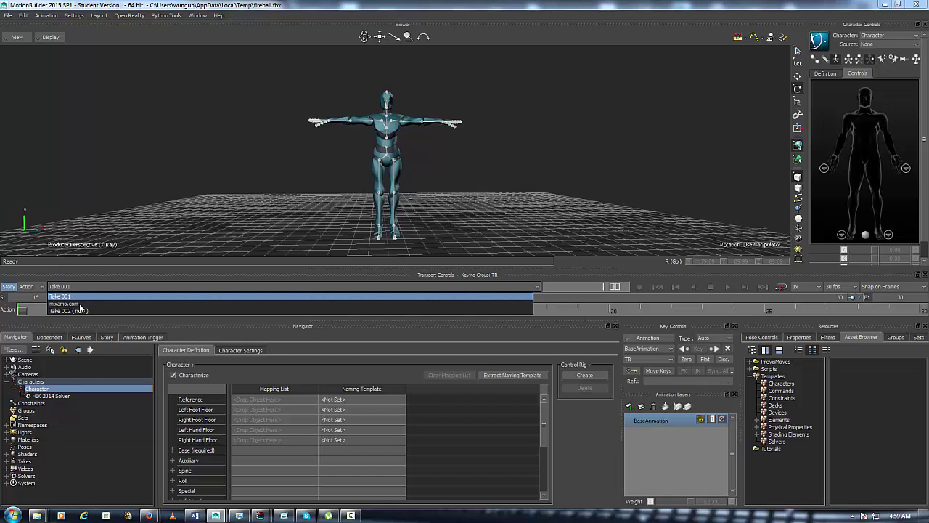
{"action": "left_click", "coordinate": [80, 304]}
{"action": "left_click_drag", "start_coordinate": [32, 312], "coordinate": [5, 256]}
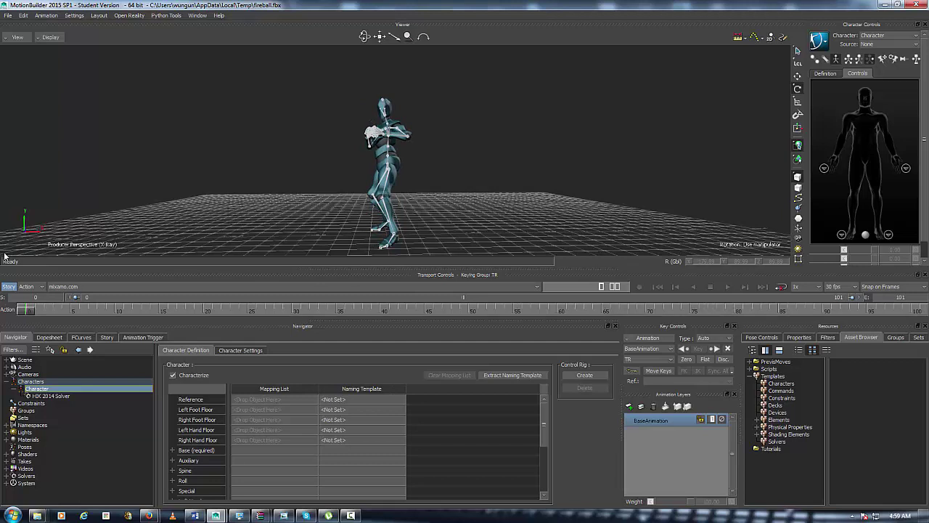